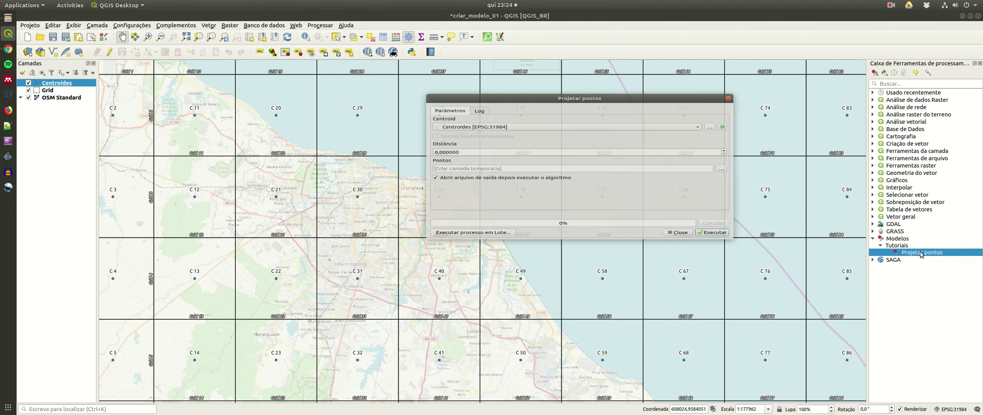
Run the Projetar pontos model on the Centroides layer with a distance of 2000 and close its dialog
{"action": "left_click_drag", "start_coordinate": [529, 84], "coordinate": [488, 116]}
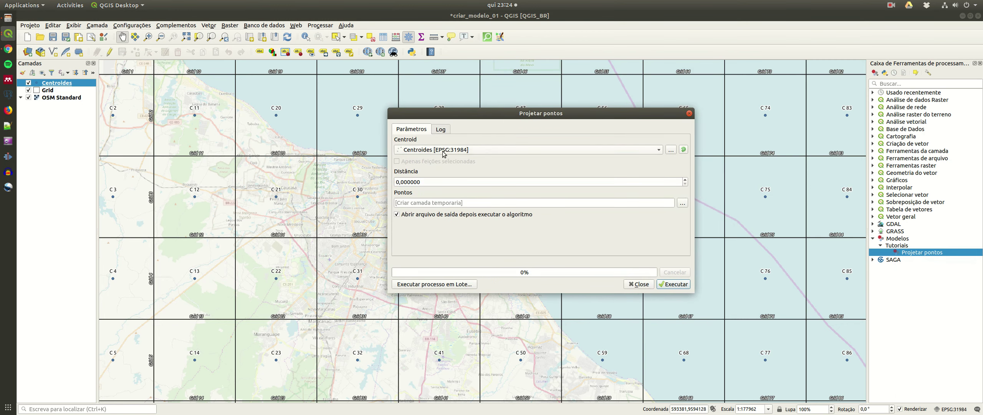
{"action": "double_click", "coordinate": [434, 182]}
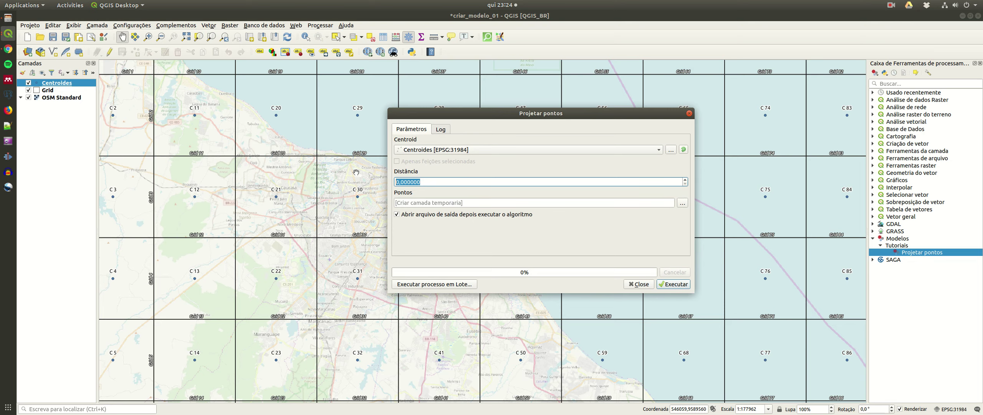
{"action": "type", "text": "2000"}
{"action": "left_click", "coordinate": [673, 284]}
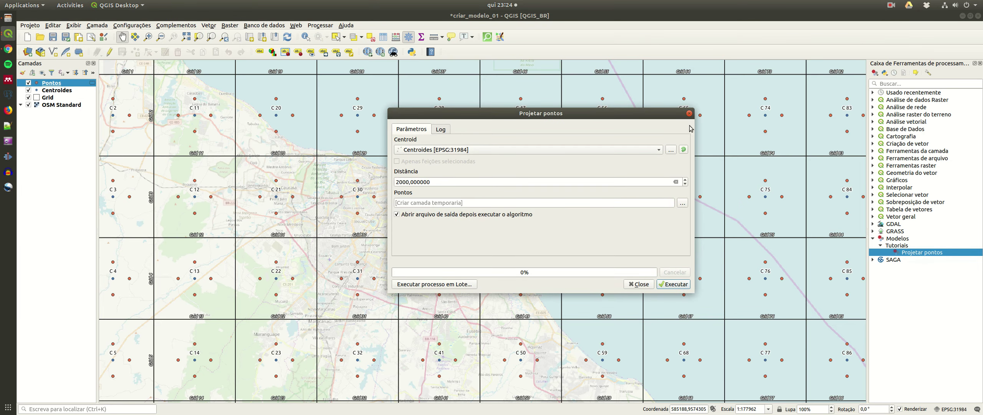
{"action": "left_click", "coordinate": [689, 114]}
Remove the temporary Pontos layer from the project
{"action": "left_click_drag", "start_coordinate": [806, 109], "coordinate": [610, 188]}
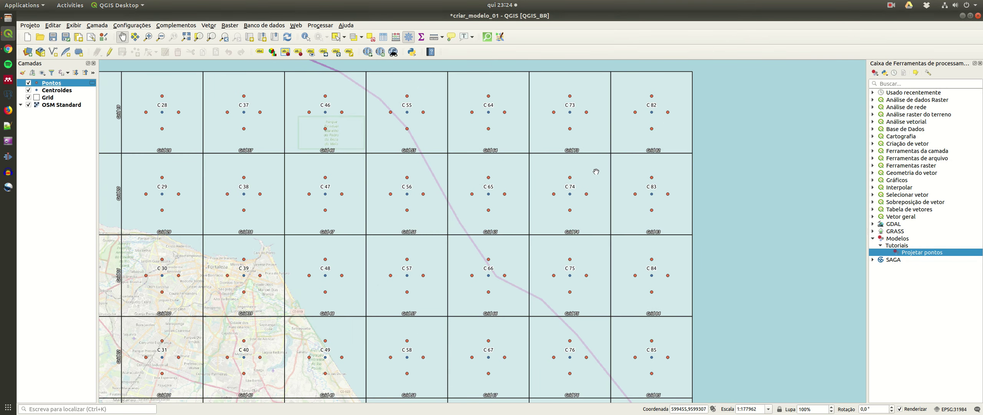
{"action": "scroll", "coordinate": [596, 172], "scroll_direction": "down", "scroll_amount": 2}
{"action": "right_click", "coordinate": [48, 82]}
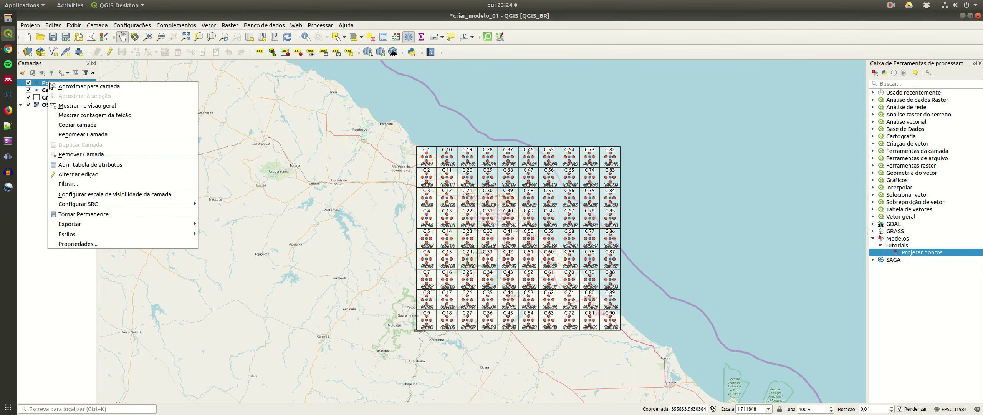
{"action": "left_click", "coordinate": [81, 154]}
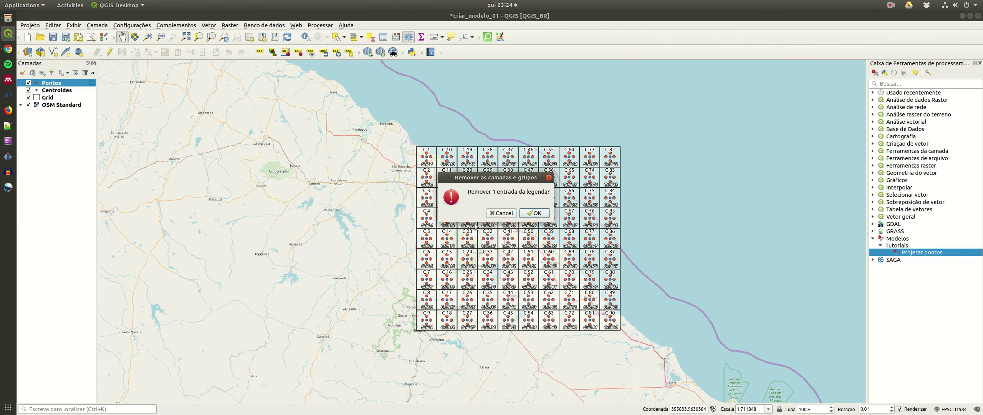
{"action": "left_click", "coordinate": [537, 213]}
Examine the grid cells with the Centroides layer hidden and with it shown again
{"action": "scroll", "coordinate": [538, 172], "scroll_direction": "up", "scroll_amount": 1}
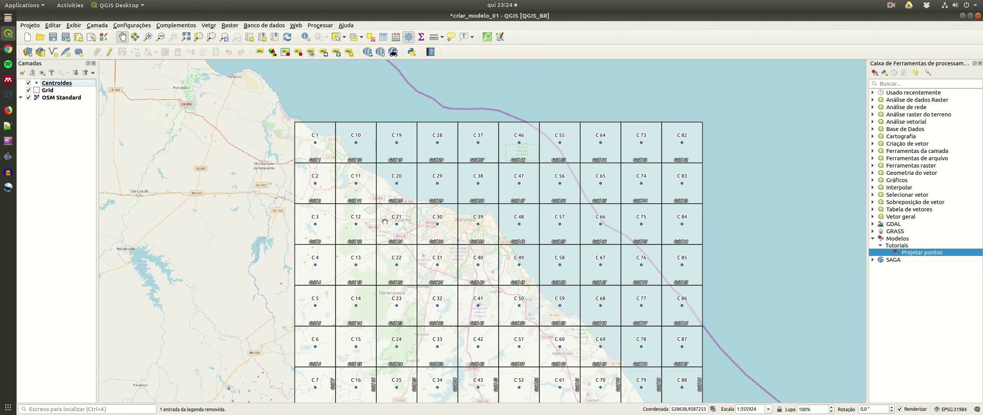
{"action": "left_click_drag", "start_coordinate": [476, 186], "coordinate": [467, 144]}
{"action": "left_click", "coordinate": [28, 83]}
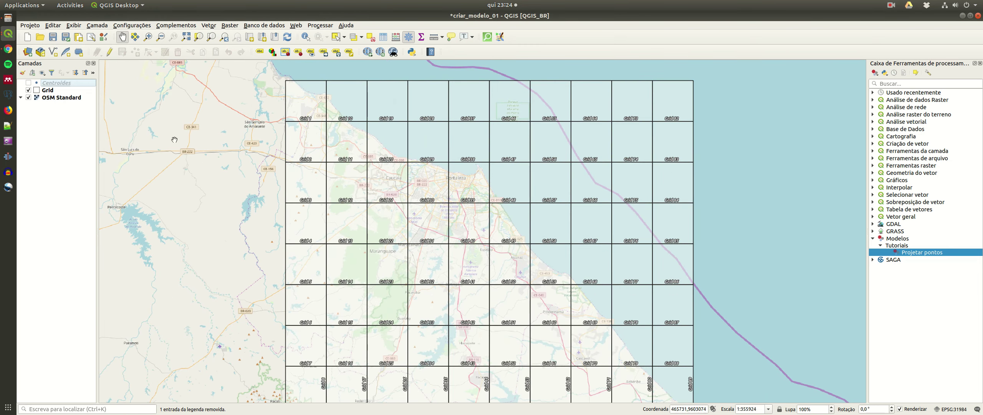
{"action": "scroll", "coordinate": [375, 138], "scroll_direction": "down", "scroll_amount": 1}
{"action": "scroll", "coordinate": [517, 281], "scroll_direction": "up", "scroll_amount": 1}
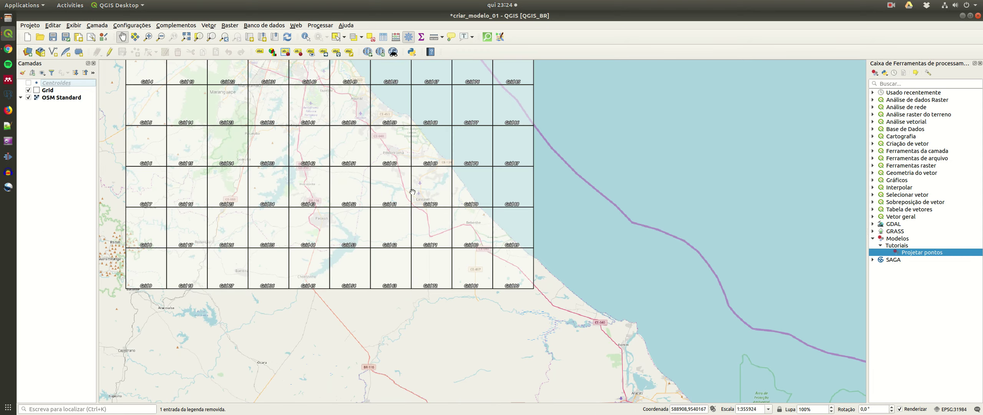
{"action": "left_click_drag", "start_coordinate": [413, 191], "coordinate": [467, 267]}
{"action": "left_click_drag", "start_coordinate": [340, 145], "coordinate": [359, 200]}
{"action": "left_click", "coordinate": [29, 83]}
{"action": "scroll", "coordinate": [405, 157], "scroll_direction": "up", "scroll_amount": 1}
{"action": "left_click_drag", "start_coordinate": [357, 142], "coordinate": [375, 180]}
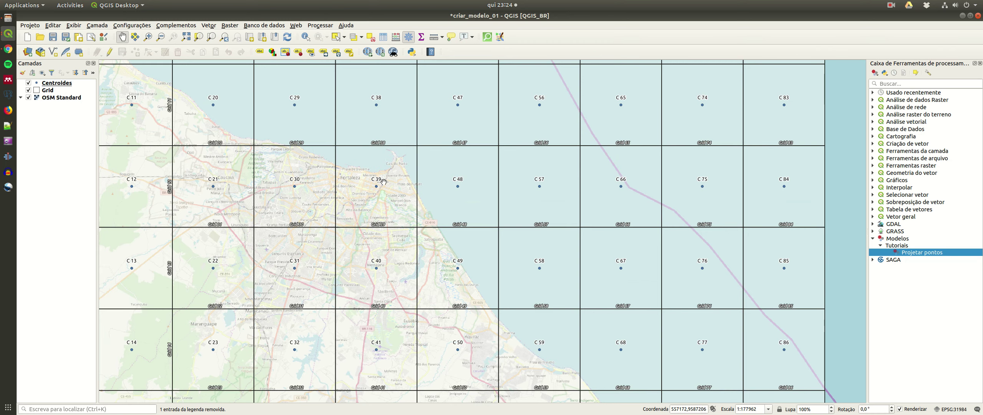
{"action": "left_click_drag", "start_coordinate": [391, 203], "coordinate": [401, 214]}
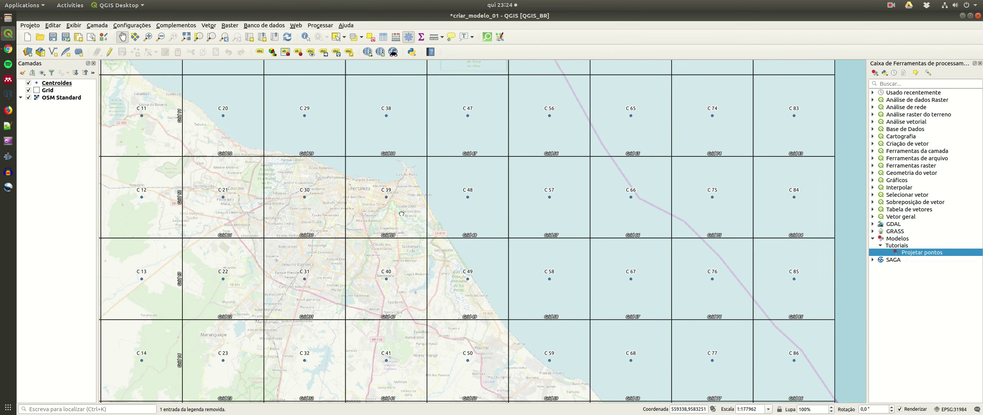
Find the Pontos do projeto (Cartesiano) algorithm by searching the processing toolbox for "carte", and open it
{"action": "scroll", "coordinate": [401, 214], "scroll_direction": "up", "scroll_amount": 1}
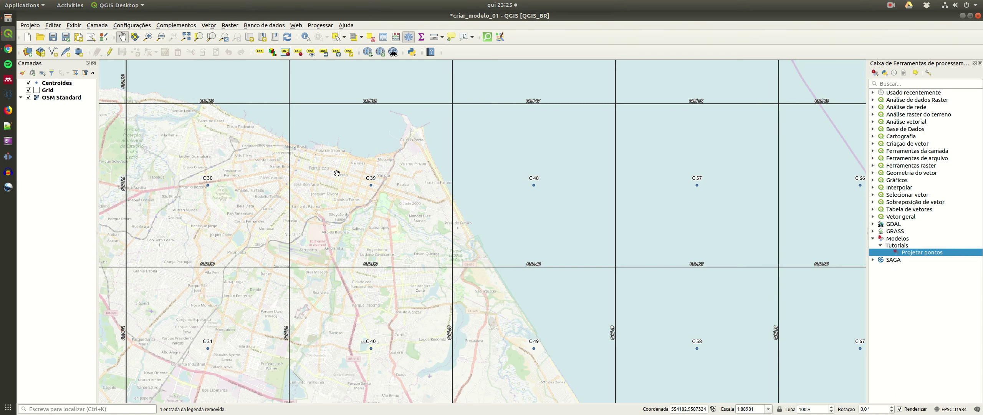
{"action": "left_click_drag", "start_coordinate": [336, 173], "coordinate": [370, 175]}
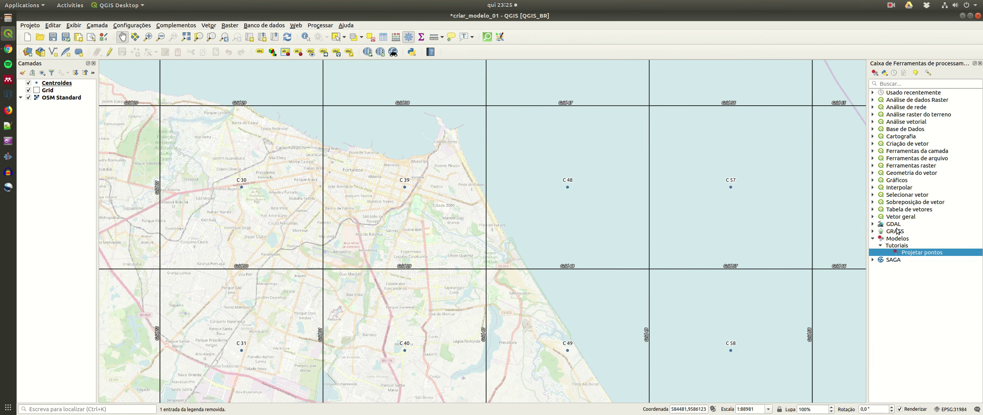
{"action": "left_click", "coordinate": [873, 239]}
{"action": "left_click", "coordinate": [884, 84]}
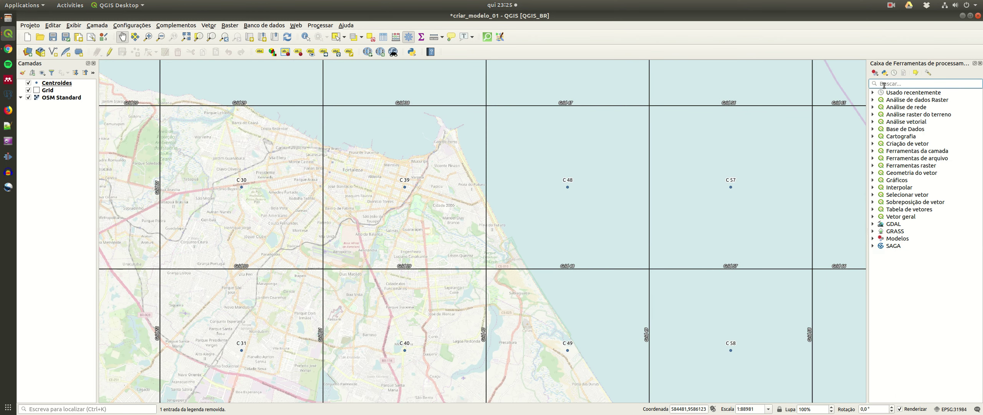
{"action": "type", "text": "carte"}
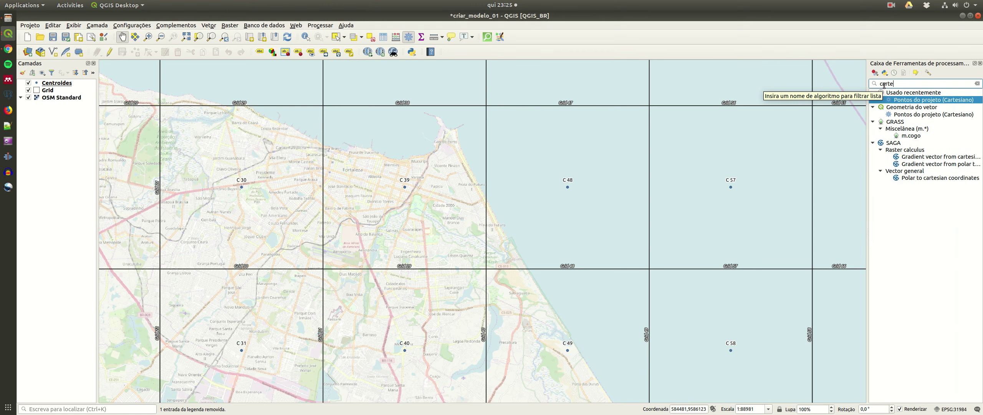
{"action": "double_click", "coordinate": [937, 100]}
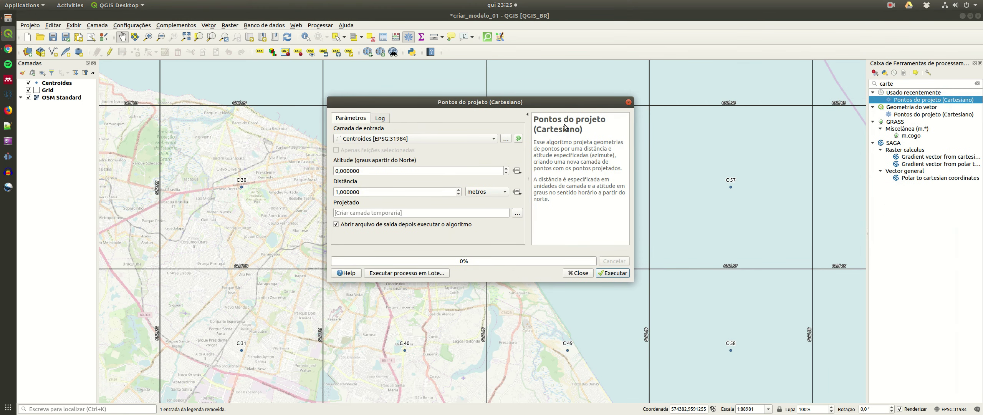
Look up the English counterpart, Project points (Cartesian), in the QGIS_EN window by searching for "carte", and return to the QGIS_BR window
{"action": "left_click", "coordinate": [7, 34]}
{"action": "left_click", "coordinate": [96, 115]}
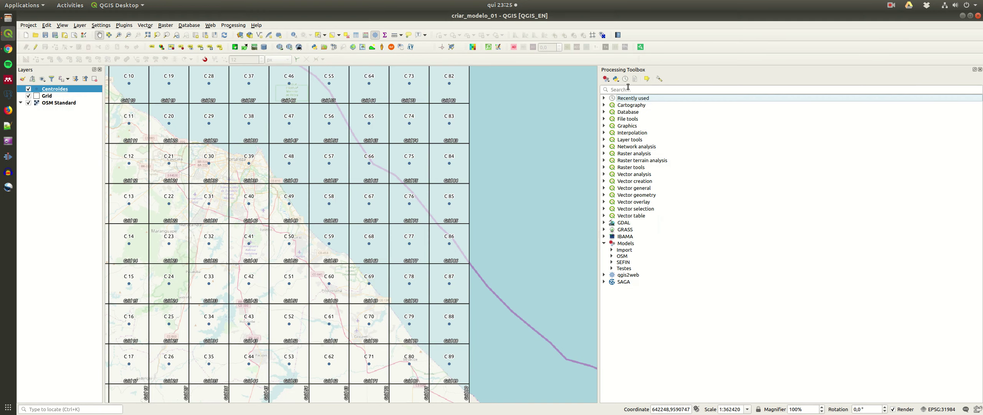
{"action": "left_click", "coordinate": [644, 90]}
{"action": "type", "text": "carte"}
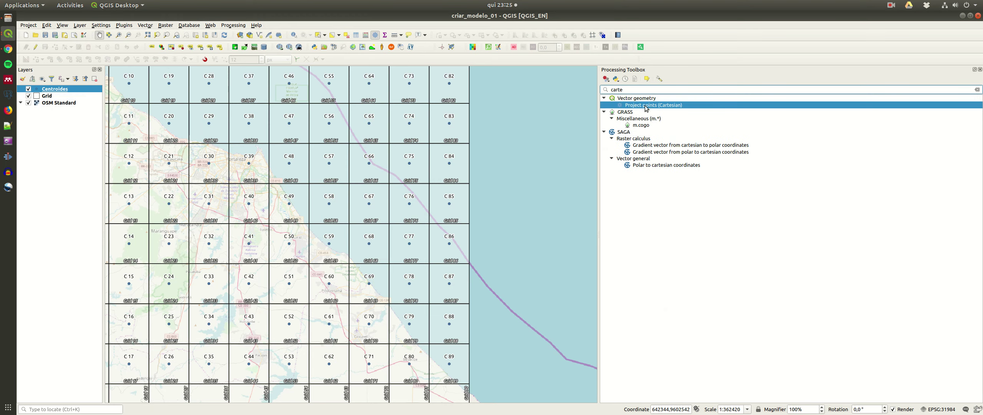
{"action": "double_click", "coordinate": [645, 105]}
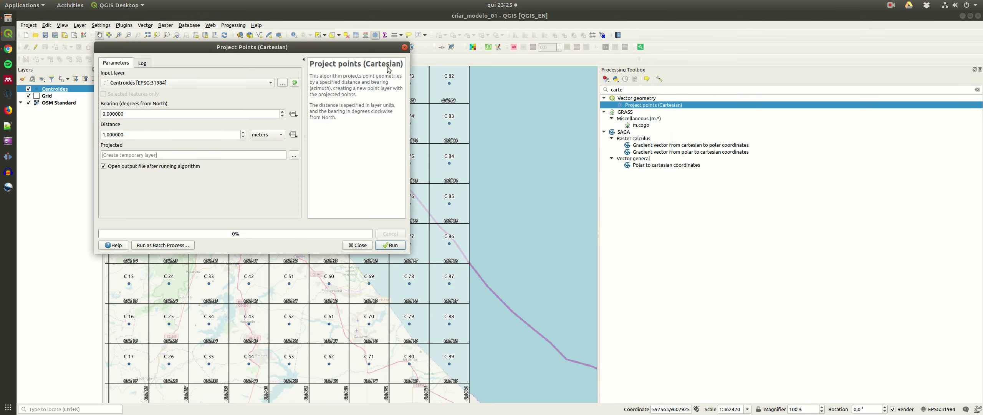
{"action": "left_click", "coordinate": [7, 34]}
{"action": "left_click", "coordinate": [73, 109]}
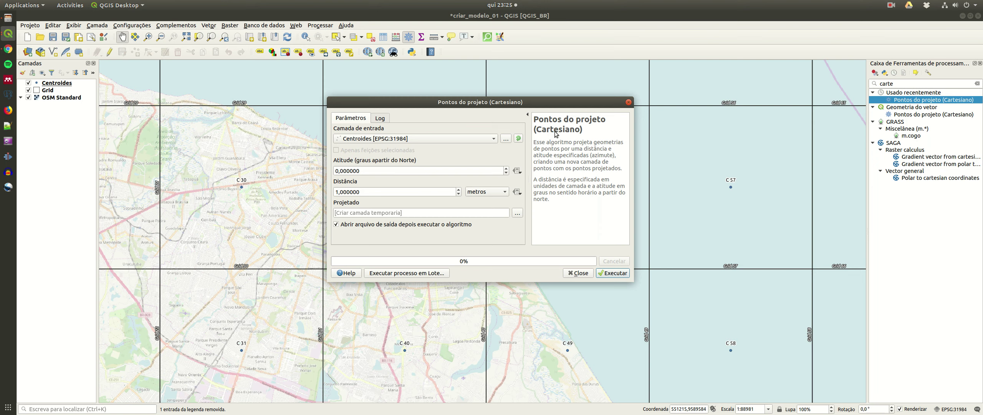
Keep Centroides as the input layer and set the bearing from north to 90 degrees
{"action": "left_click_drag", "start_coordinate": [500, 109], "coordinate": [640, 111]}
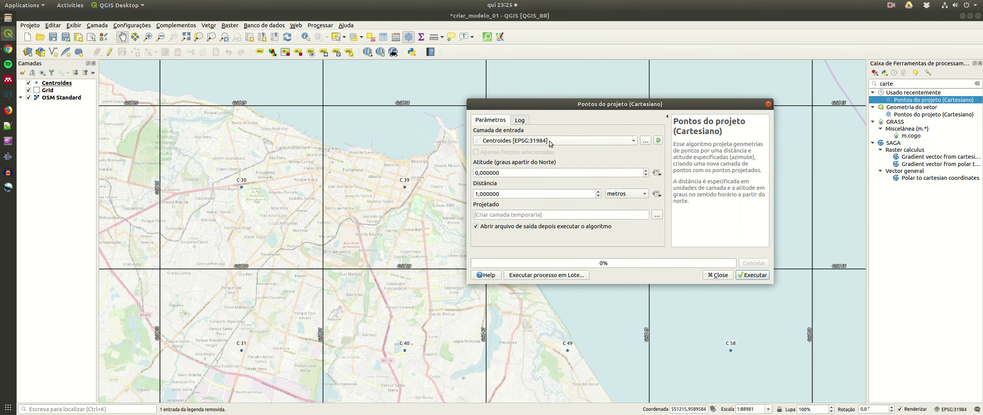
{"action": "left_click", "coordinate": [507, 144]}
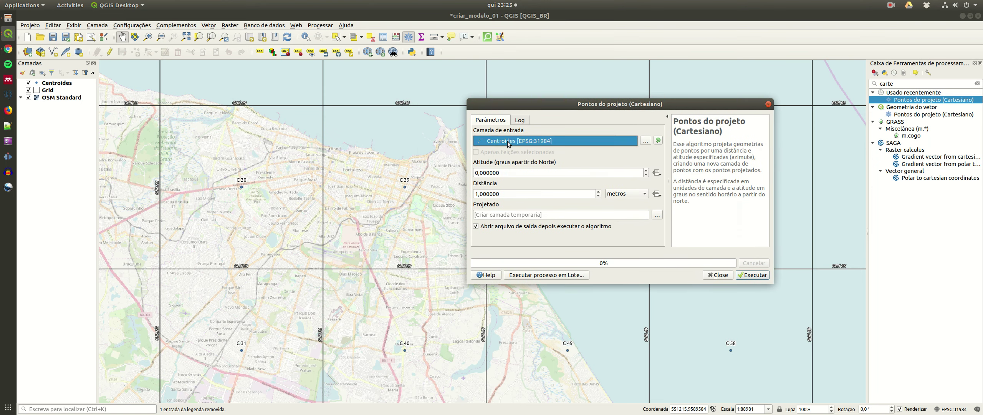
{"action": "left_click", "coordinate": [508, 143]}
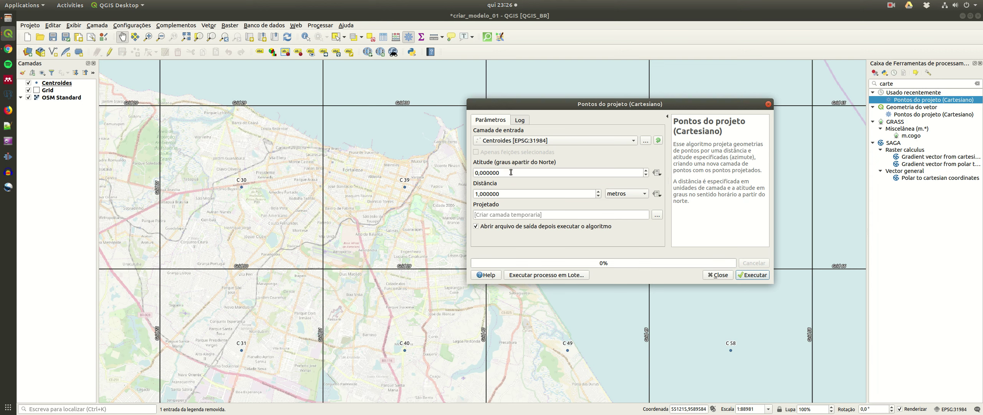
{"action": "left_click", "coordinate": [407, 94]}
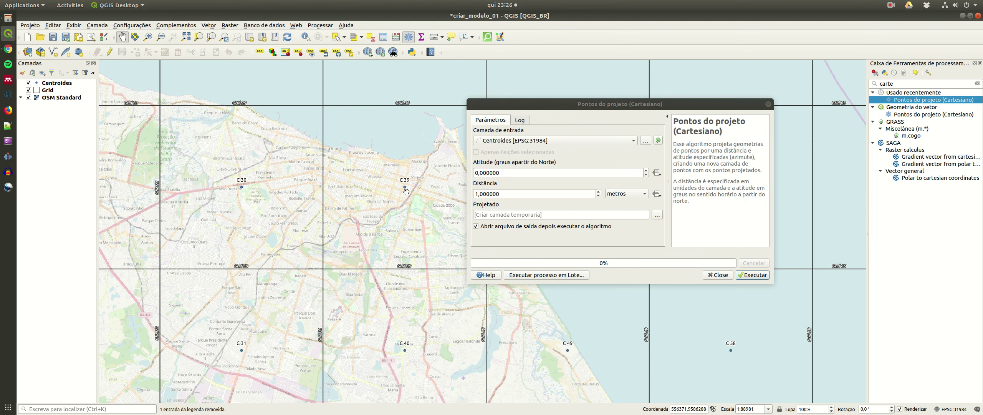
{"action": "left_click", "coordinate": [523, 169]}
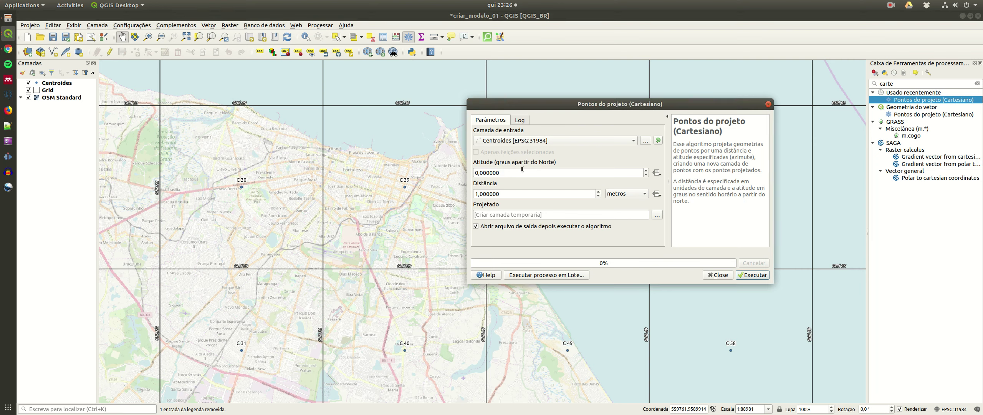
{"action": "left_click_drag", "start_coordinate": [554, 104], "coordinate": [603, 95]}
{"action": "left_click", "coordinate": [404, 134]}
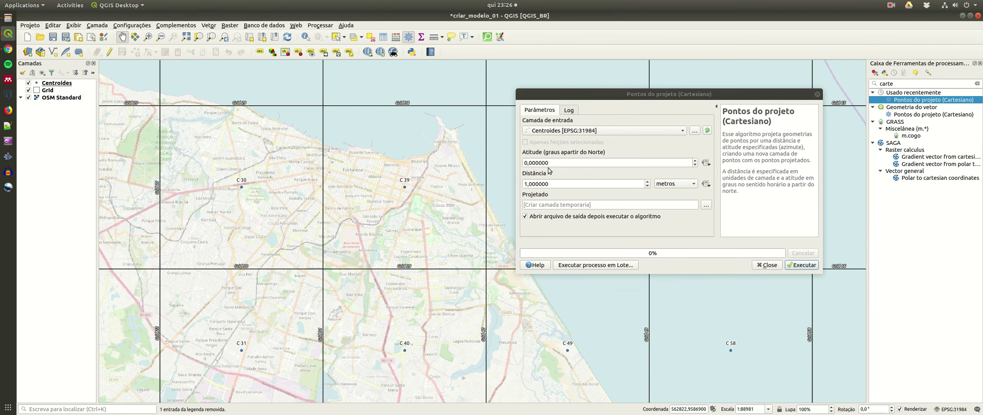
{"action": "left_click_drag", "start_coordinate": [552, 163], "coordinate": [465, 155]}
{"action": "type", "text": "90"}
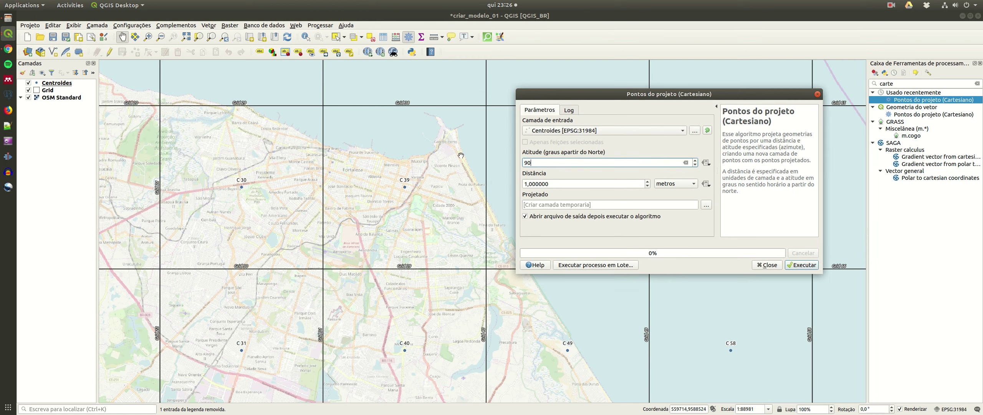
Set the distance to 4000 metres, run the point projection to a temporary layer and close the dialog
{"action": "left_click", "coordinate": [562, 184]}
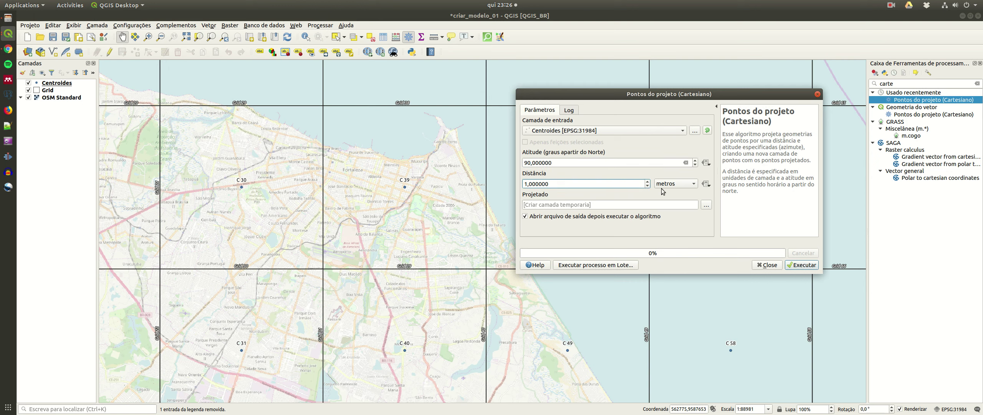
{"action": "left_click_drag", "start_coordinate": [568, 186], "coordinate": [492, 179]}
{"action": "type", "text": "40"}
{"action": "left_click", "coordinate": [801, 264]}
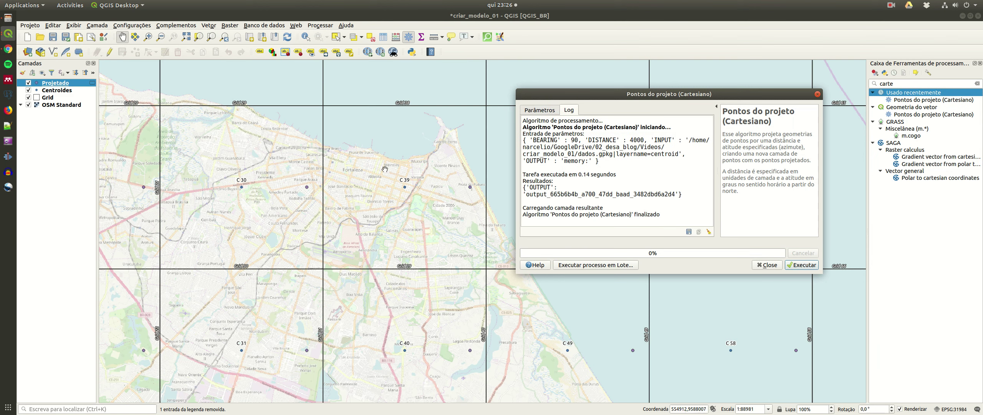
{"action": "left_click", "coordinate": [489, 191]}
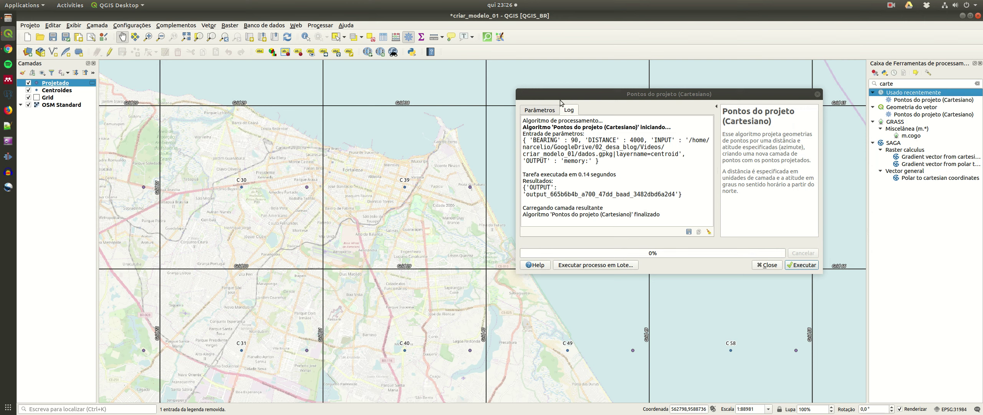
{"action": "left_click", "coordinate": [548, 112]}
{"action": "left_click", "coordinate": [548, 112]}
{"action": "left_click", "coordinate": [767, 265]}
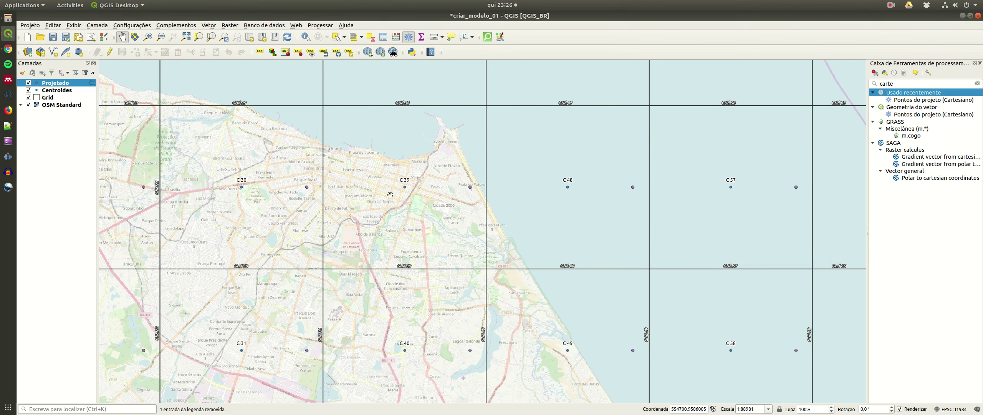
{"action": "double_click", "coordinate": [902, 101]}
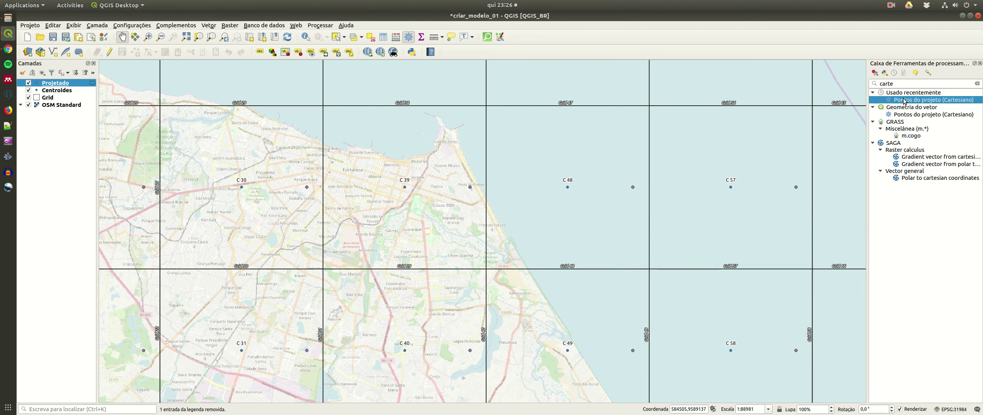
{"action": "double_click", "coordinate": [560, 152]}
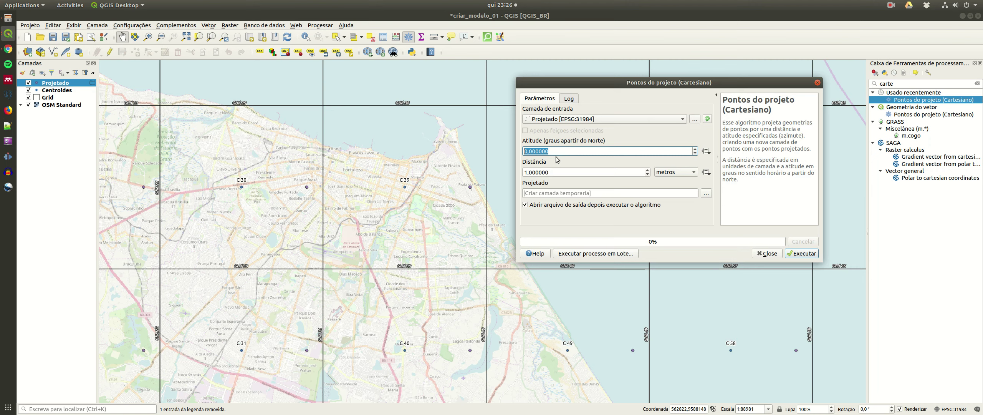
{"action": "left_click", "coordinate": [411, 172]}
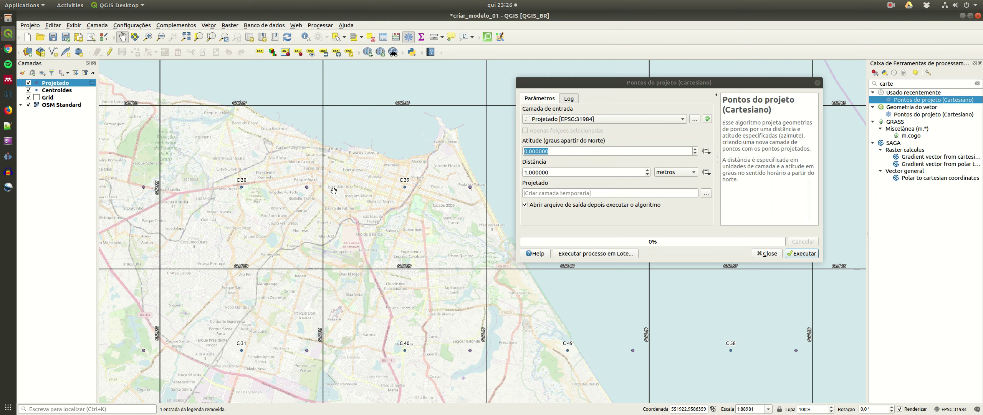
{"action": "left_click", "coordinate": [764, 254]}
Hide the Projetado layer so only the centroids and the grid show over the base map
{"action": "scroll", "coordinate": [105, 107], "scroll_direction": "down", "scroll_amount": 2}
{"action": "left_click", "coordinate": [28, 83]}
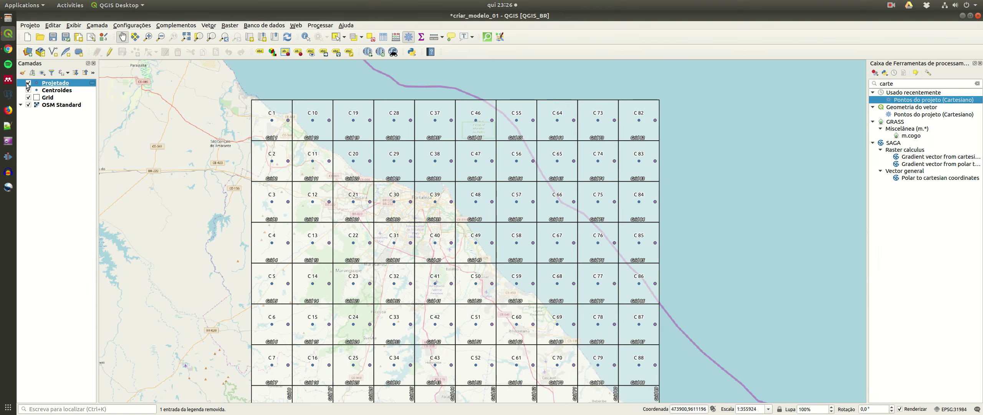
{"action": "left_click_drag", "start_coordinate": [441, 252], "coordinate": [452, 204]}
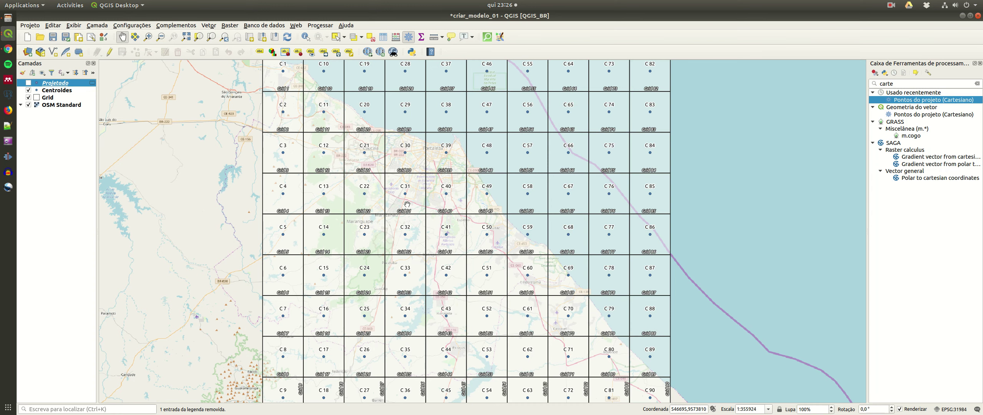
{"action": "left_click_drag", "start_coordinate": [407, 172], "coordinate": [416, 213]}
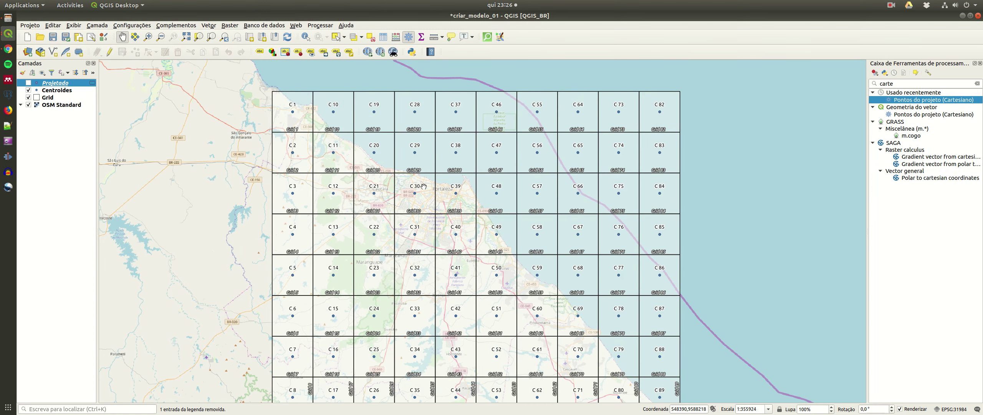
{"action": "left_click_drag", "start_coordinate": [439, 246], "coordinate": [434, 232]}
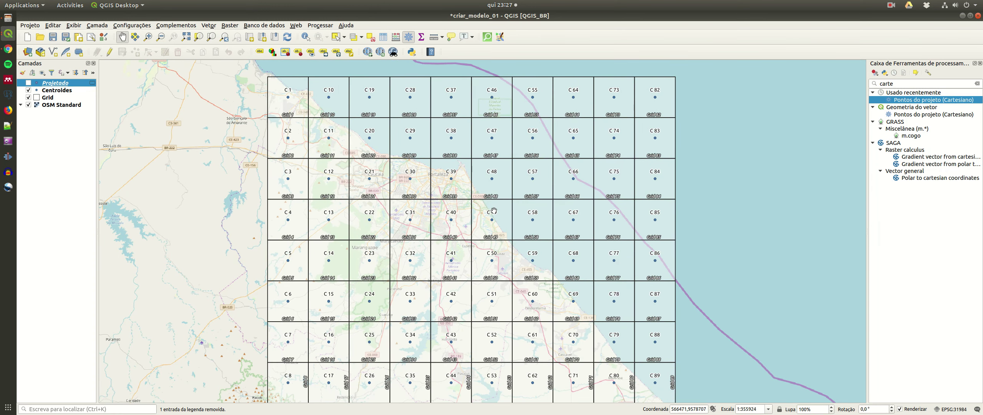
Clear the processing toolbox search and open the Projetar pontos model from the Tutoriais group under Modelos
{"action": "left_click", "coordinate": [978, 83]}
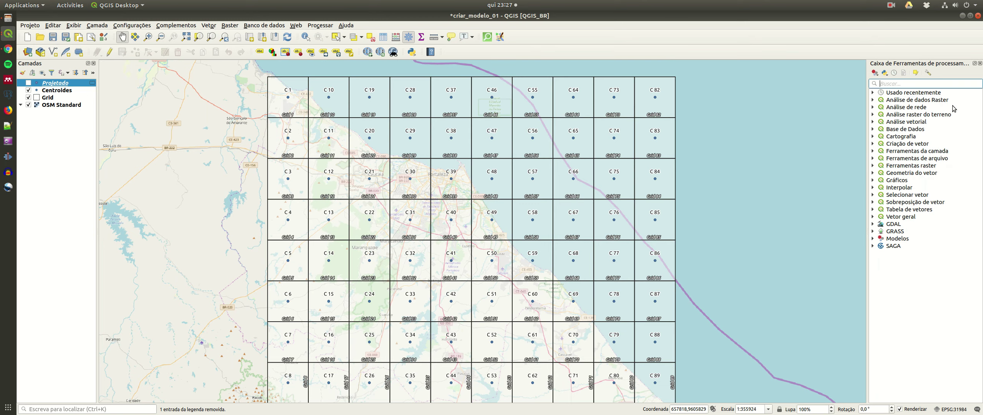
{"action": "left_click", "coordinate": [873, 238]}
{"action": "left_click", "coordinate": [881, 245]}
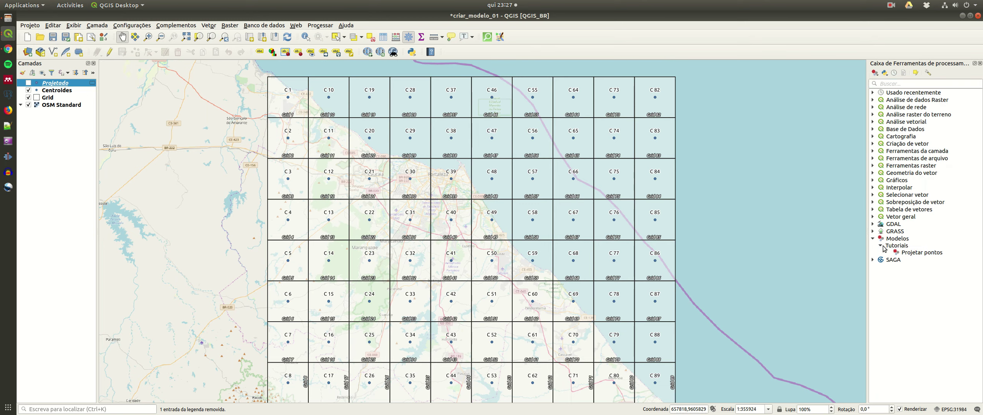
{"action": "double_click", "coordinate": [907, 254]}
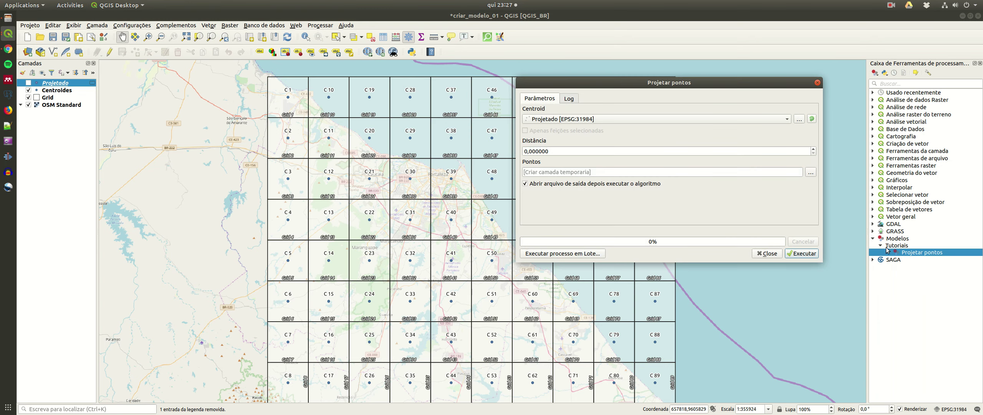
Run Projetar pontos on the Projetado layer with a distance of 2000 to a temporary layer, and close the dialog
{"action": "left_click", "coordinate": [568, 151]}
{"action": "type", "text": "2000"}
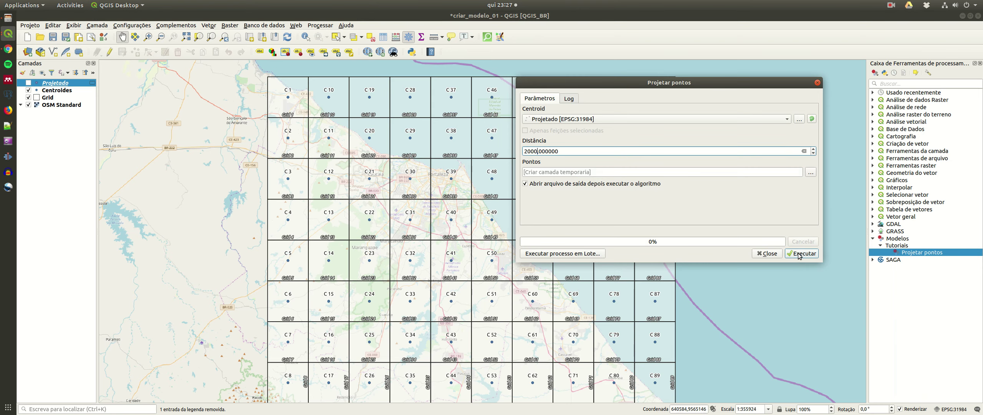
{"action": "left_click", "coordinate": [799, 254]}
{"action": "scroll", "coordinate": [422, 115], "scroll_direction": "up", "scroll_amount": 1}
{"action": "left_click_drag", "start_coordinate": [419, 135], "coordinate": [399, 151]}
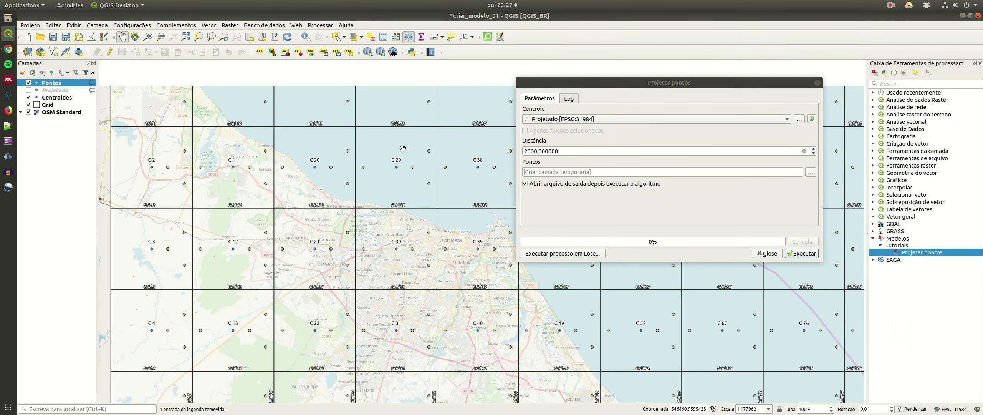
{"action": "left_click", "coordinate": [594, 164]}
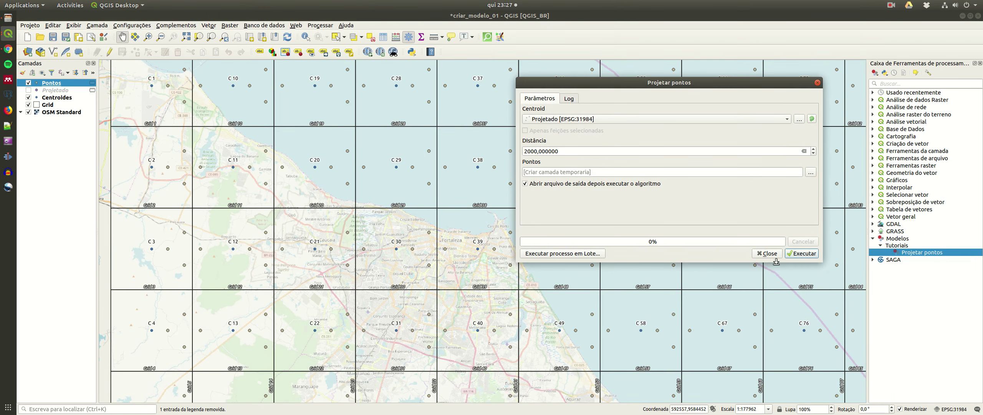
{"action": "left_click", "coordinate": [789, 257]}
{"action": "left_click", "coordinate": [769, 254]}
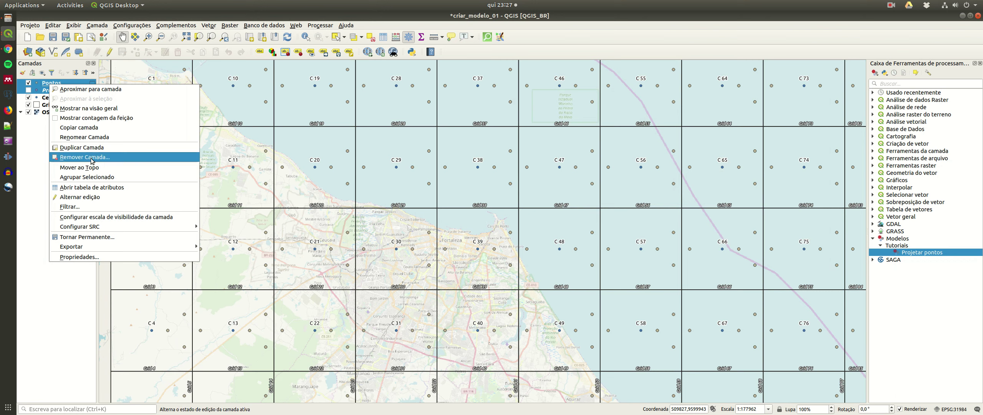
Remove the Pontos and Projetado layers from the project
{"action": "left_click", "coordinate": [87, 156]}
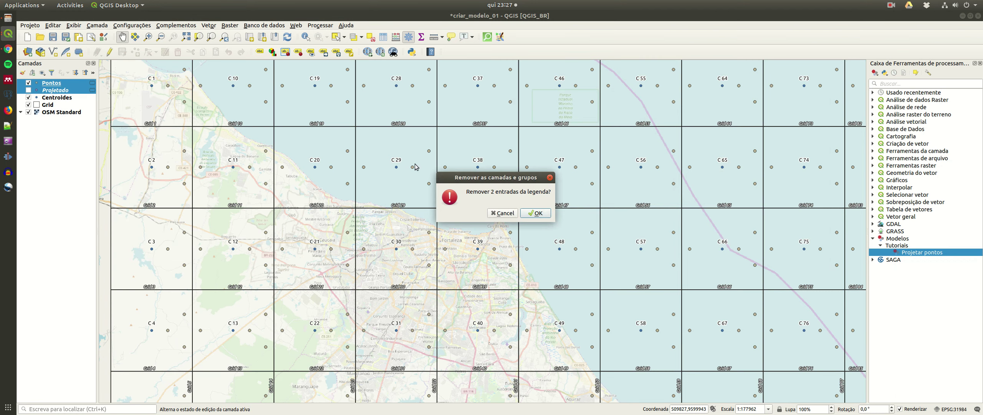
{"action": "left_click", "coordinate": [539, 214]}
{"action": "left_click_drag", "start_coordinate": [377, 169], "coordinate": [440, 177]}
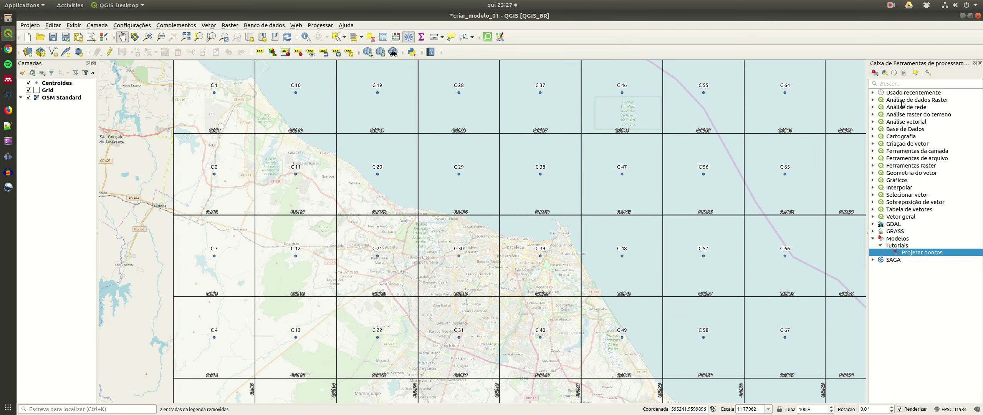
{"action": "left_click_drag", "start_coordinate": [622, 165], "coordinate": [589, 188]}
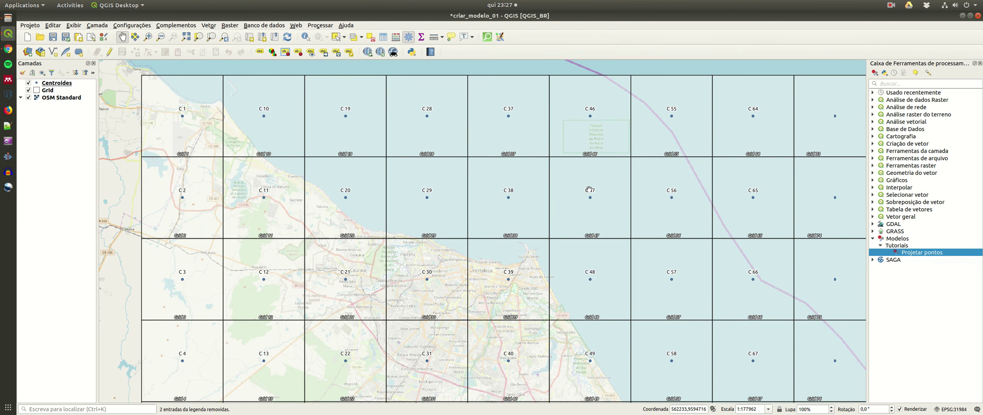
{"action": "left_click", "coordinate": [913, 246]}
{"action": "left_click", "coordinate": [914, 252]}
{"action": "left_click_drag", "start_coordinate": [555, 212], "coordinate": [470, 188]}
{"action": "scroll", "coordinate": [470, 181], "scroll_direction": "down", "scroll_amount": 1}
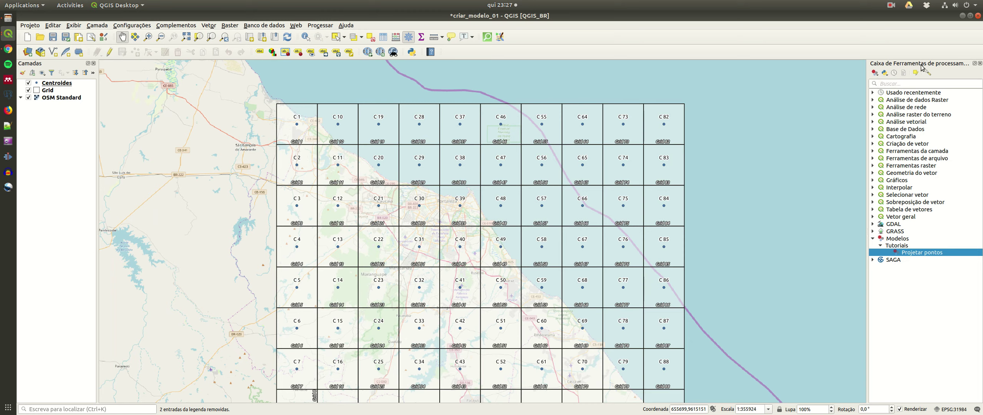
{"action": "left_click", "coordinate": [875, 72]}
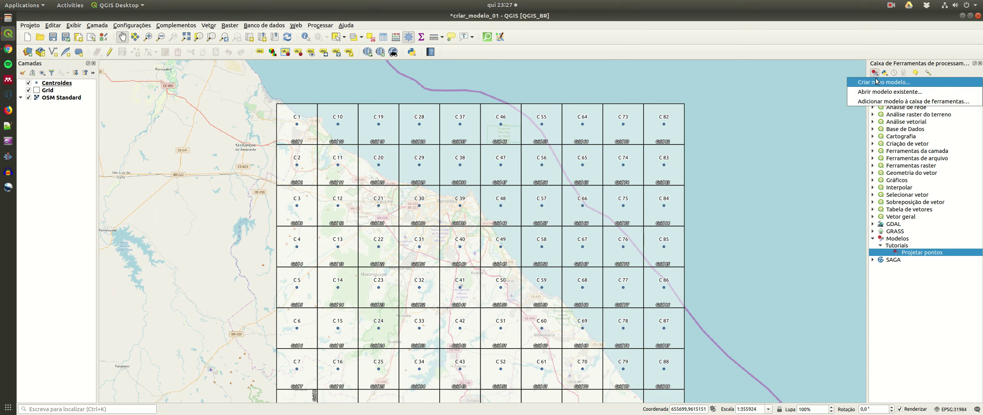
{"action": "left_click", "coordinate": [890, 65]}
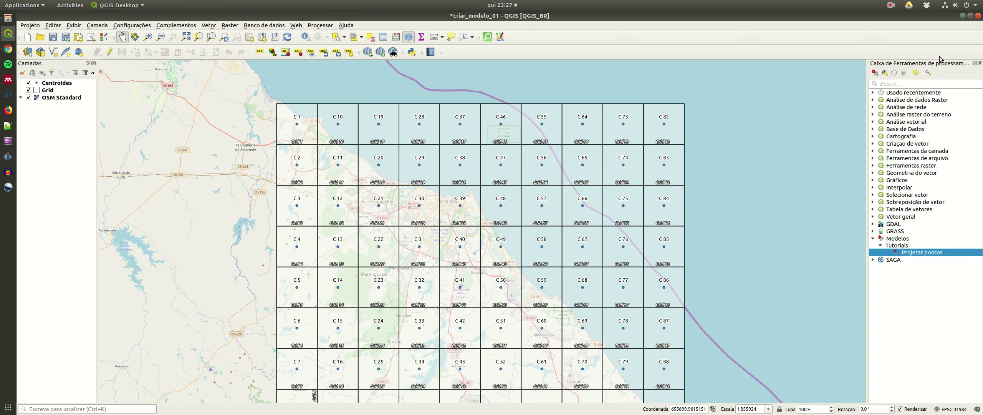
Close the processing toolbox and reopen it
{"action": "left_click", "coordinate": [980, 63]}
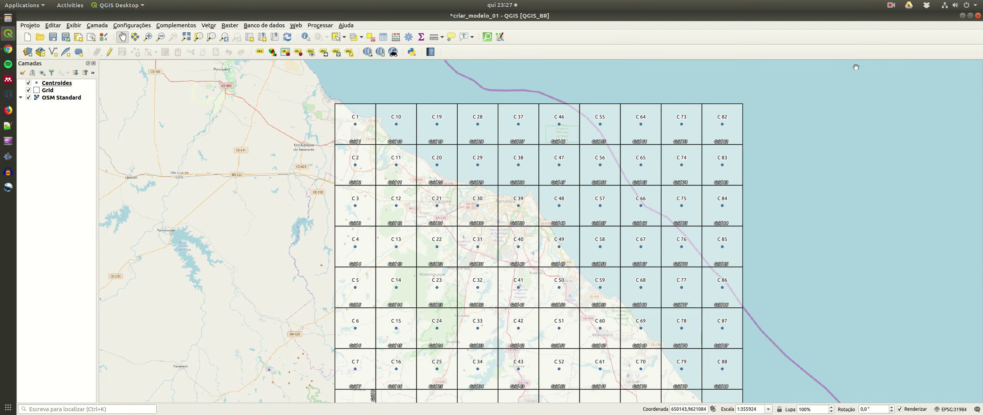
{"action": "left_click", "coordinate": [318, 26]}
{"action": "left_click", "coordinate": [328, 39]}
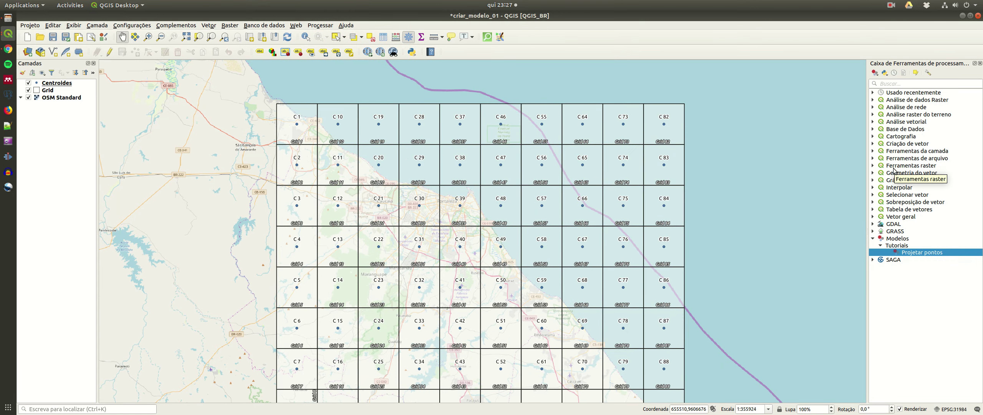
Widen the processing toolbox and start a new model in the model designer
{"action": "left_click_drag", "start_coordinate": [865, 160], "coordinate": [818, 163]}
{"action": "left_click_drag", "start_coordinate": [654, 192], "coordinate": [684, 159]}
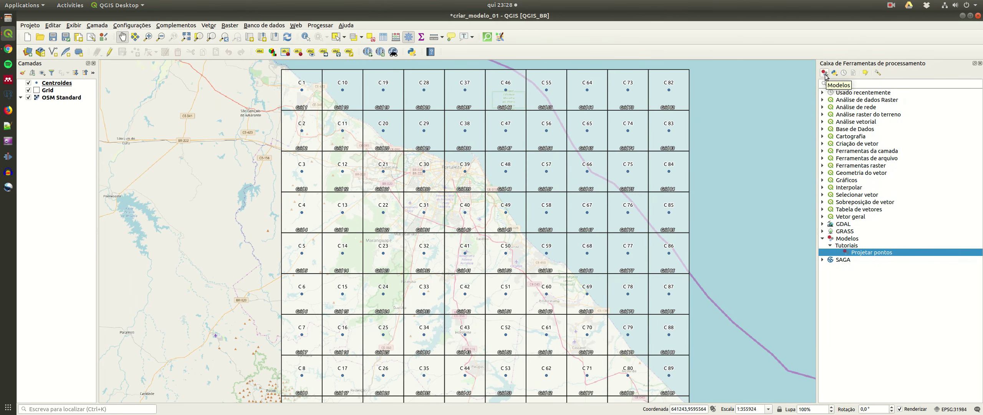
{"action": "left_click", "coordinate": [825, 75]}
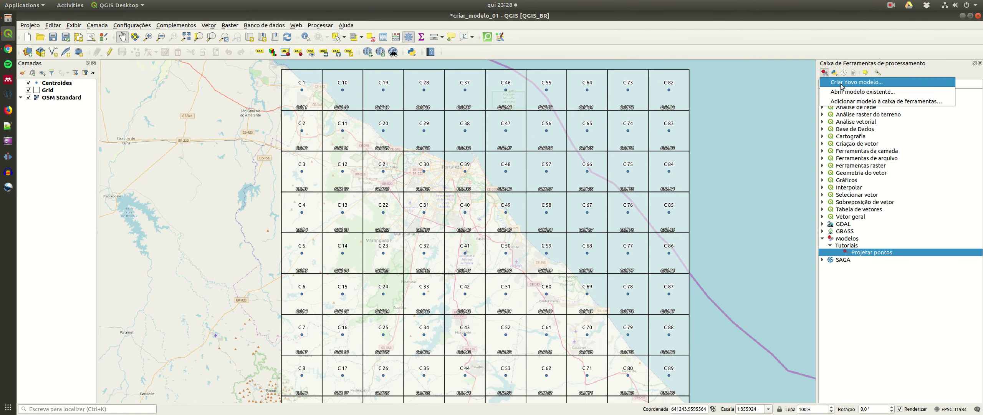
{"action": "left_click", "coordinate": [841, 82]}
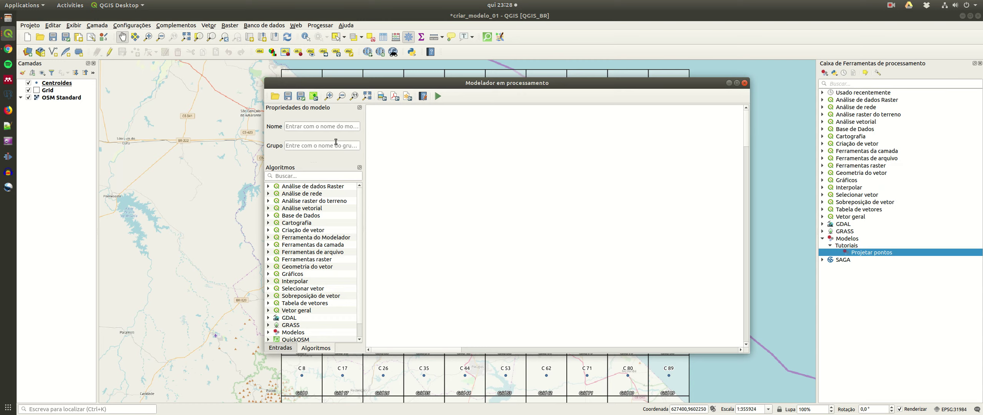
Name the model projetar_pontos and assign it to the group Tutoriais
{"action": "left_click", "coordinate": [305, 129]}
{"action": "type", "text": "projetar_pontos"}
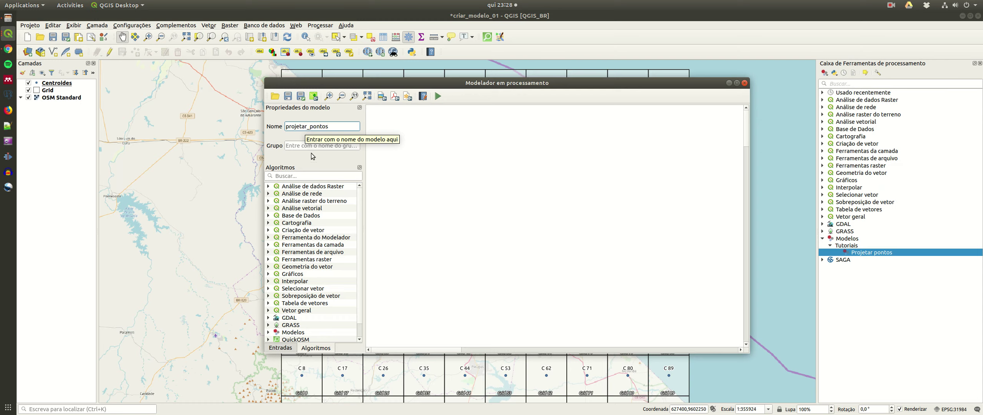
{"action": "left_click", "coordinate": [309, 145]}
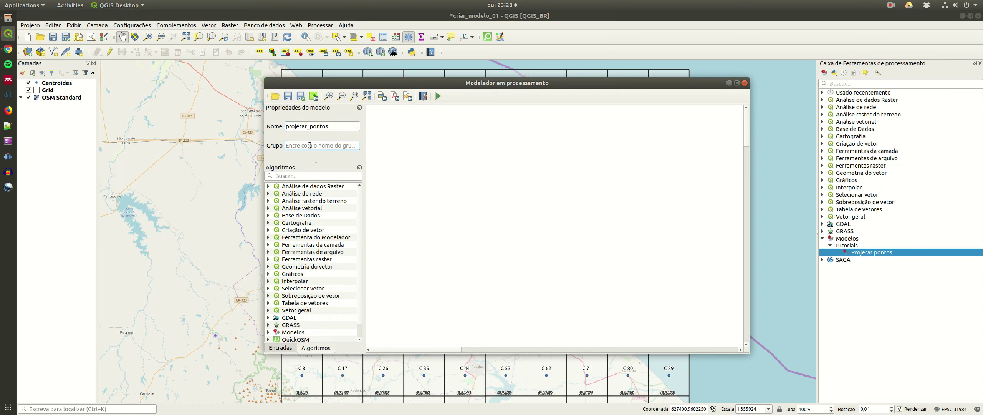
{"action": "left_click", "coordinate": [856, 250]}
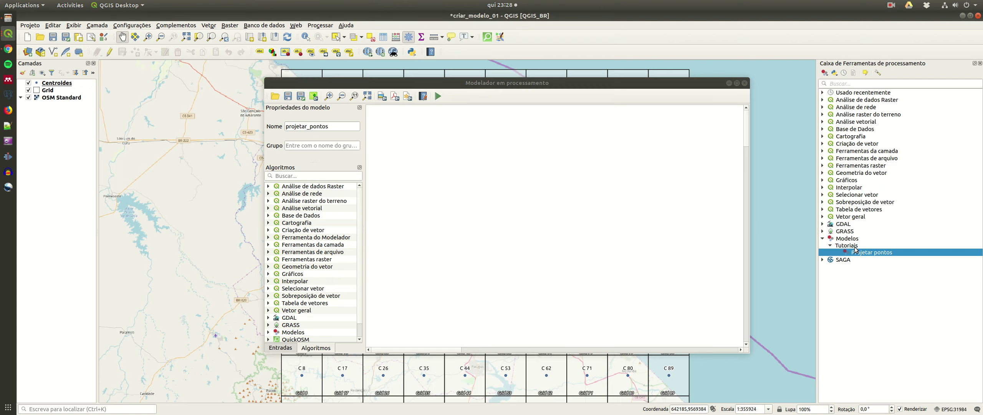
{"action": "left_click", "coordinate": [305, 146]}
{"action": "type", "text": "Tutoriais"}
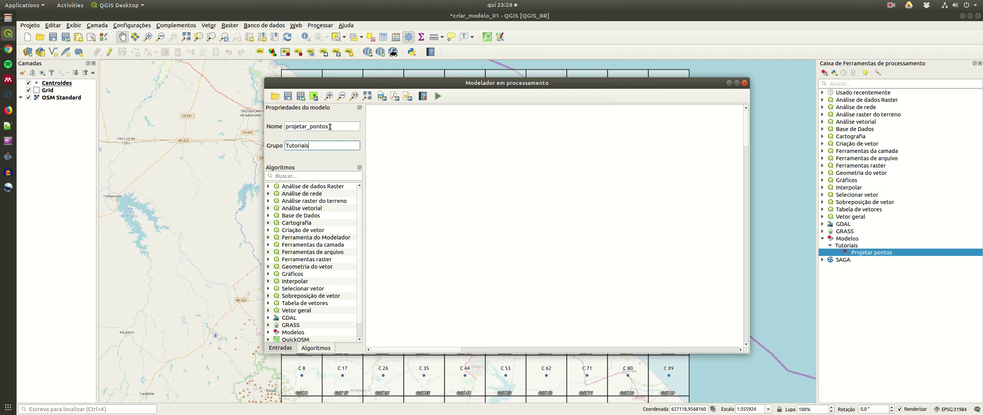
{"action": "double_click", "coordinate": [288, 127]}
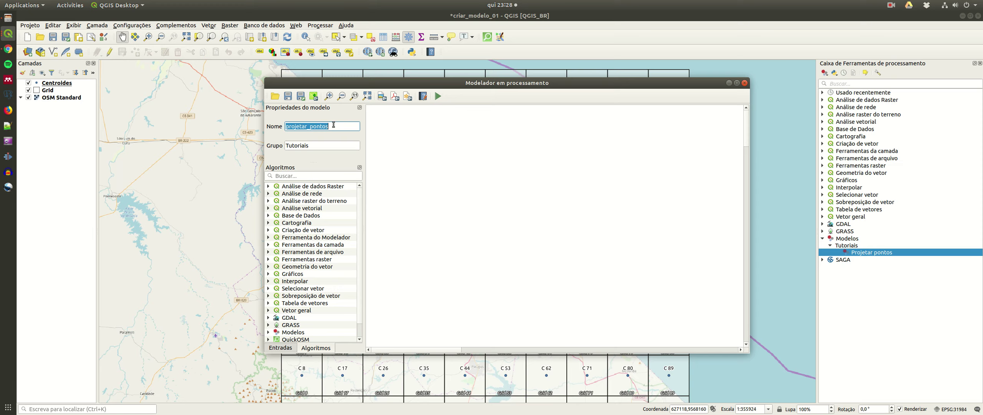
{"action": "left_click", "coordinate": [321, 142]}
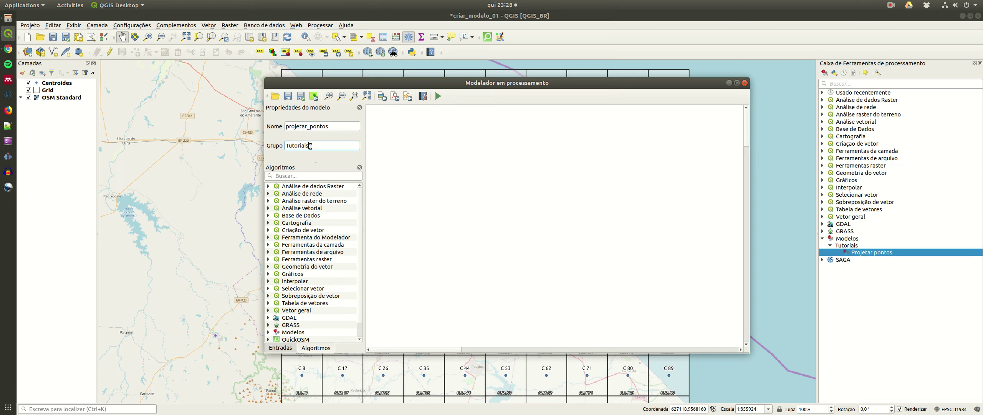
Enlarge the model designer window and place a Feições vetoriais input on the canvas, naming the parameter Pontos
{"action": "left_click_drag", "start_coordinate": [272, 84], "coordinate": [231, 40]}
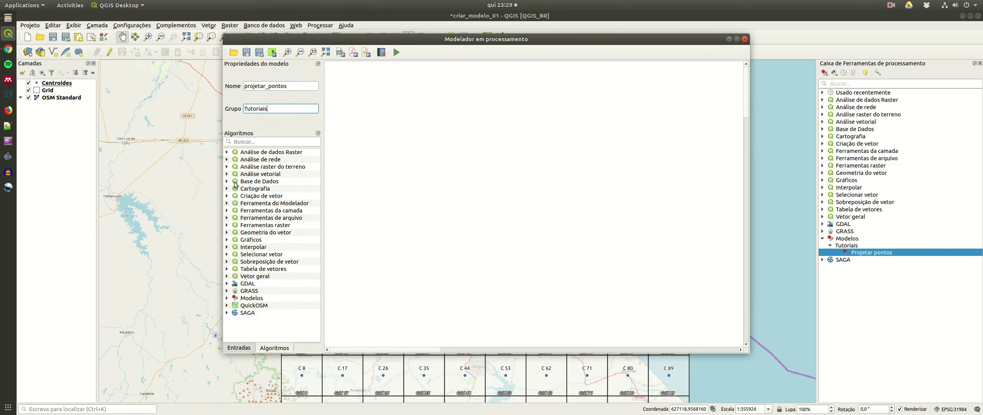
{"action": "left_click", "coordinate": [249, 348]}
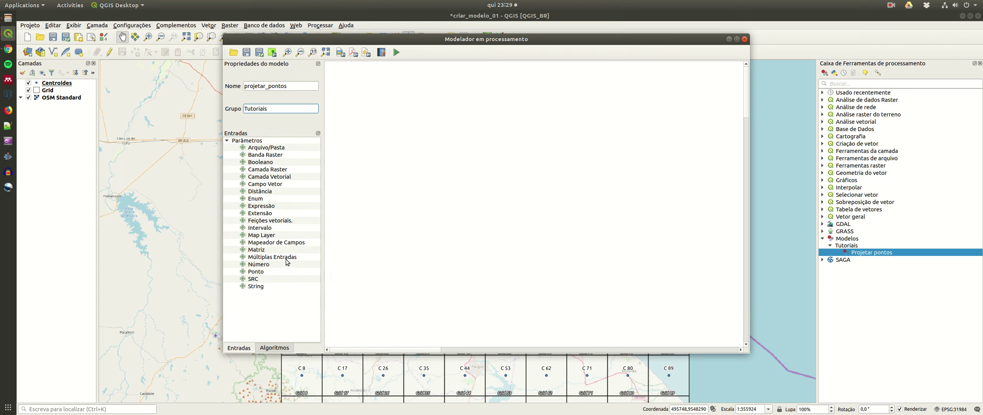
{"action": "left_click", "coordinate": [257, 222]}
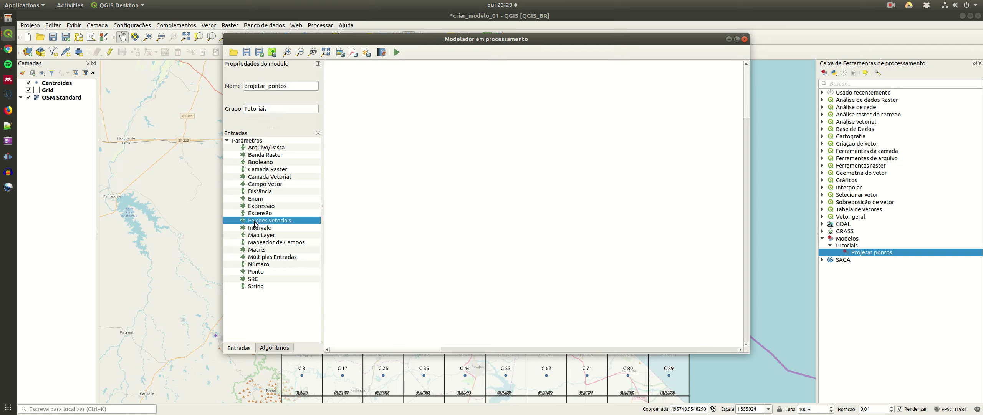
{"action": "left_click", "coordinate": [54, 86]}
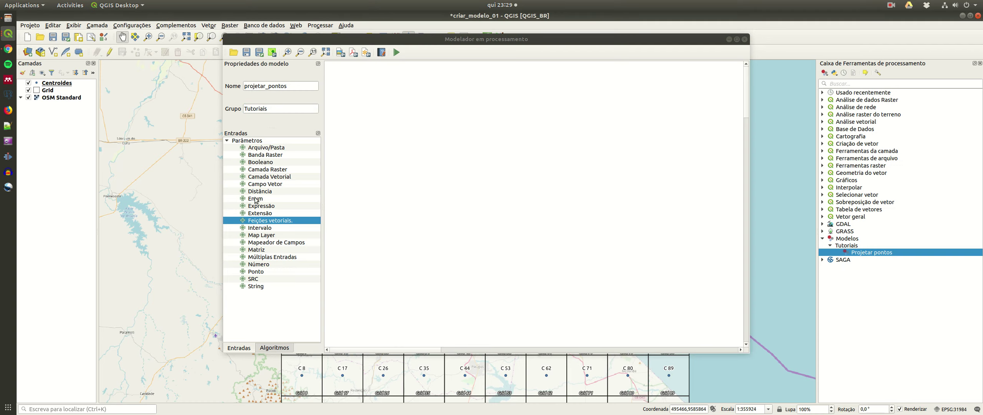
{"action": "left_click", "coordinate": [256, 222]}
{"action": "left_click_drag", "start_coordinate": [257, 224], "coordinate": [378, 138]}
{"action": "type", "text": "Pontos"}
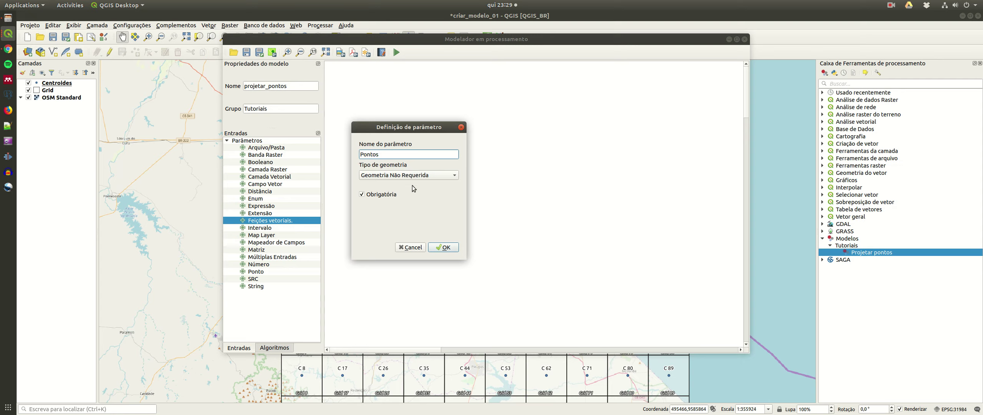
Set the geometry type of the Pontos input parameter to Ponto
{"action": "left_click", "coordinate": [411, 178]}
{"action": "left_click", "coordinate": [384, 163]}
{"action": "left_click", "coordinate": [405, 176]}
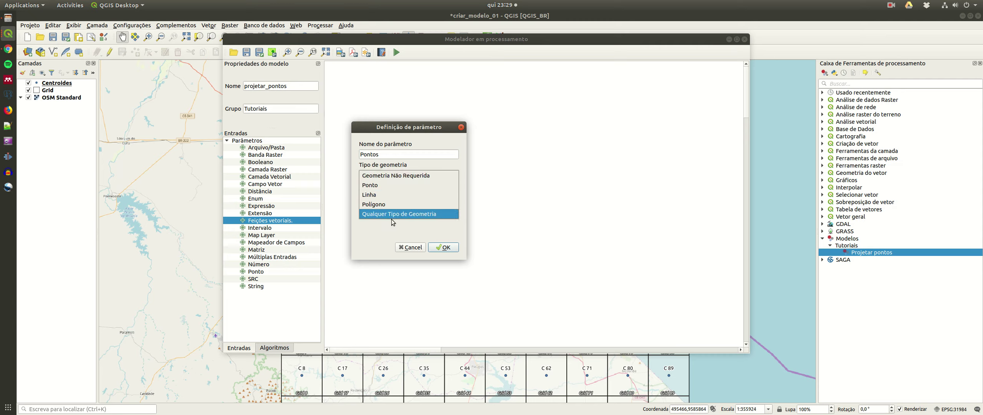
{"action": "left_click", "coordinate": [390, 184]}
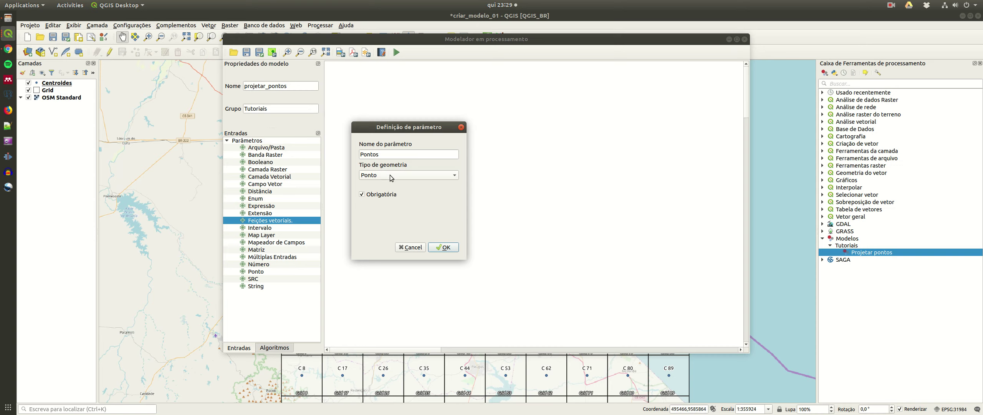
Confirm the Pontos input parameter and position its box near the upper-left corner of the model canvas
{"action": "left_click", "coordinate": [443, 246]}
{"action": "left_click_drag", "start_coordinate": [371, 115], "coordinate": [376, 82]}
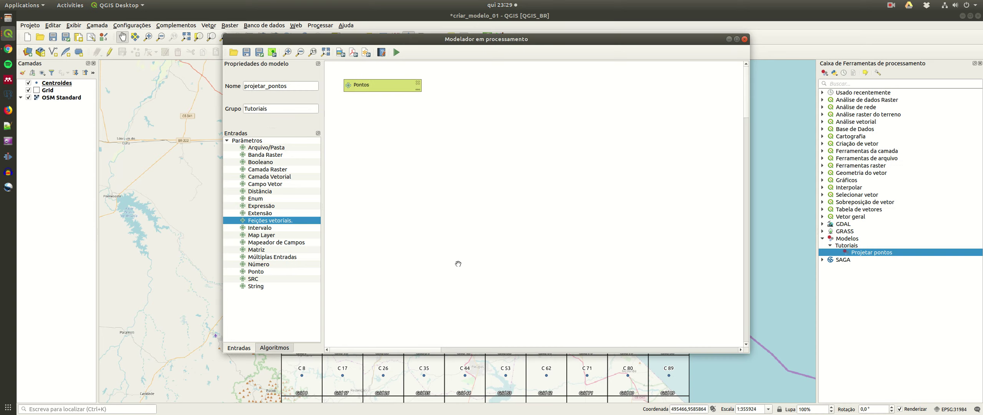
{"action": "left_click", "coordinate": [493, 381]}
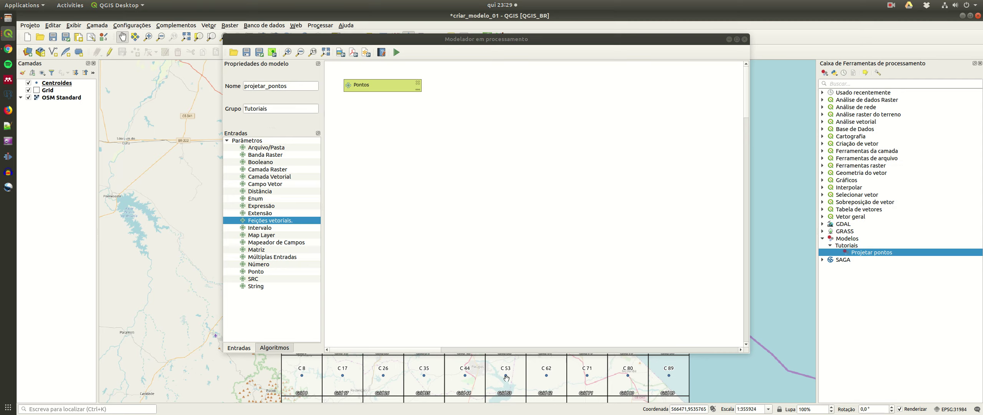
{"action": "left_click", "coordinate": [475, 284]}
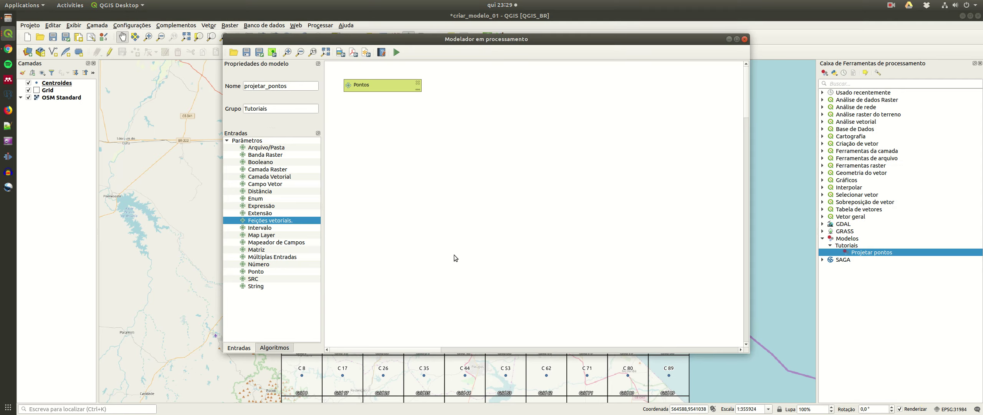
Add a Número input to the canvas beside Pontos and name the parameter distancia
{"action": "left_click", "coordinate": [279, 185]}
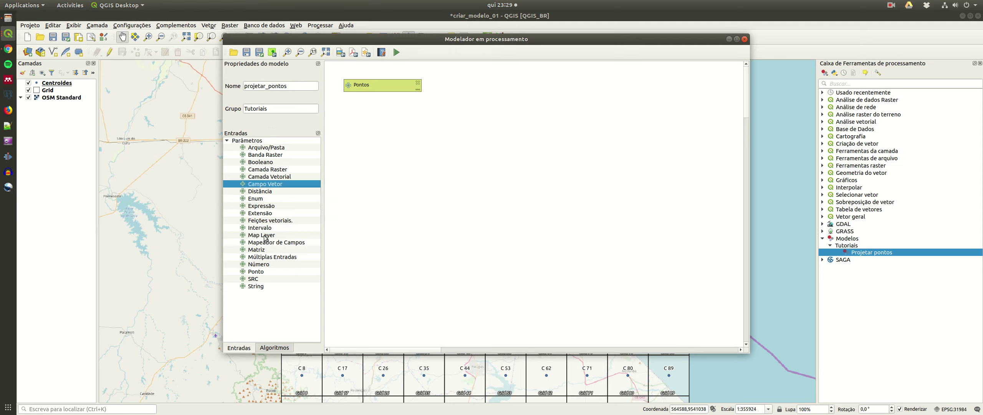
{"action": "left_click", "coordinate": [254, 265]}
{"action": "left_click_drag", "start_coordinate": [254, 268], "coordinate": [454, 89]}
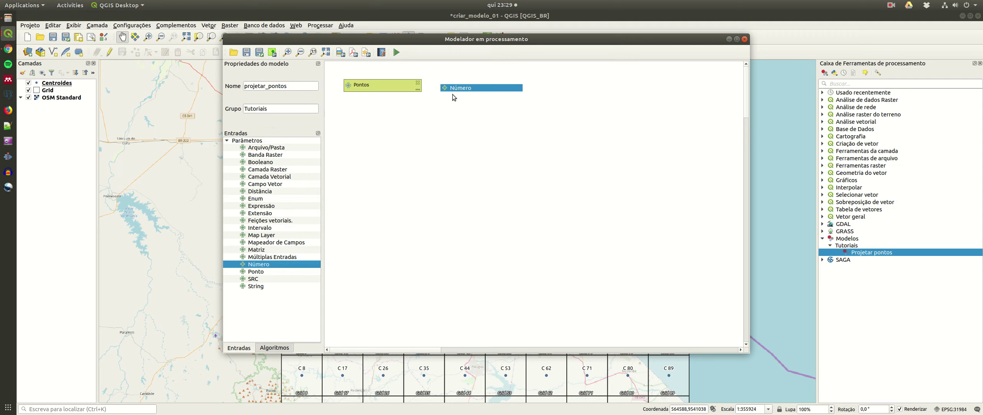
{"action": "type", "text": "Di"}
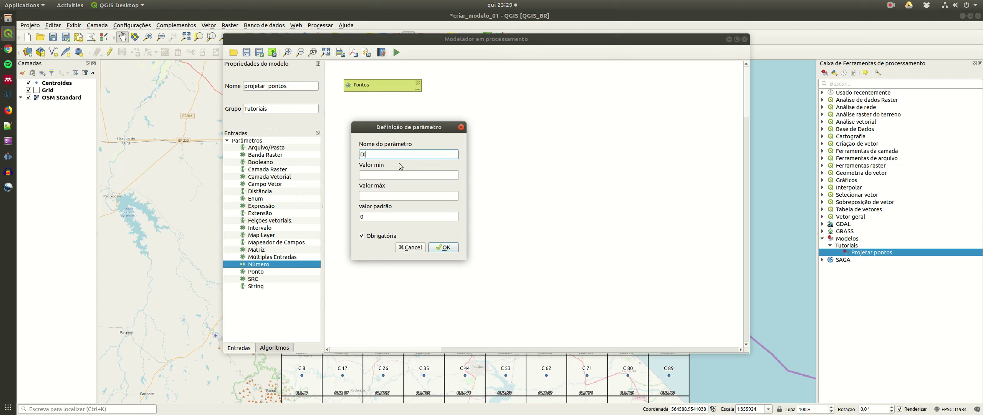
{"action": "key", "text": "BackSpace"}
{"action": "type", "text": "distancia"}
Try a minimum of 0 and a maximum of 10000 for the distancia parameter, and clear both limits
{"action": "left_click", "coordinate": [418, 176]}
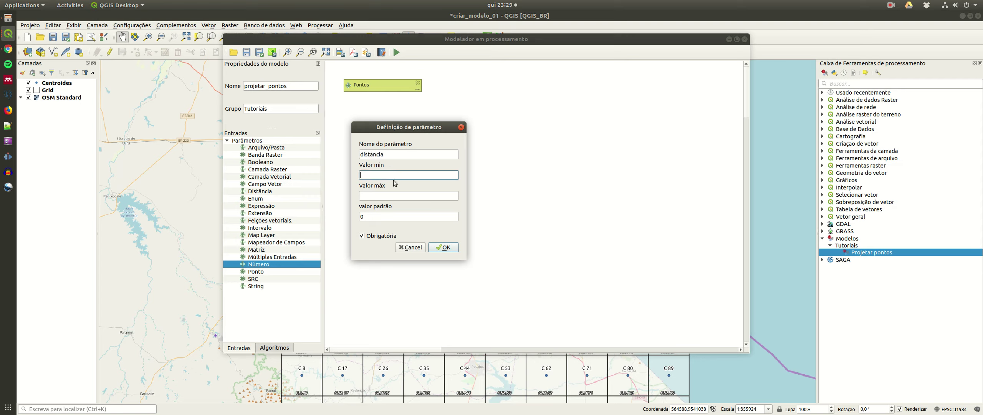
{"action": "type", "text": "0"}
{"action": "left_click", "coordinate": [408, 197]}
{"action": "type", "text": "10000"}
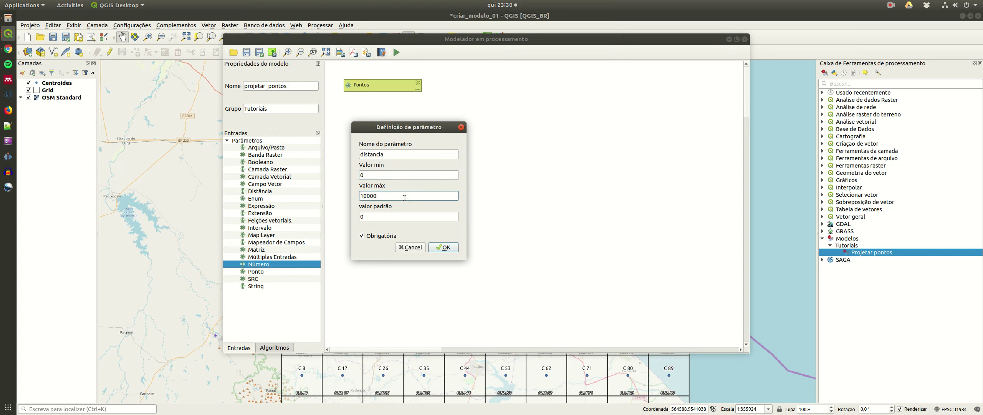
{"action": "double_click", "coordinate": [404, 197]}
{"action": "type", "text": "0"}
{"action": "left_click", "coordinate": [381, 176]}
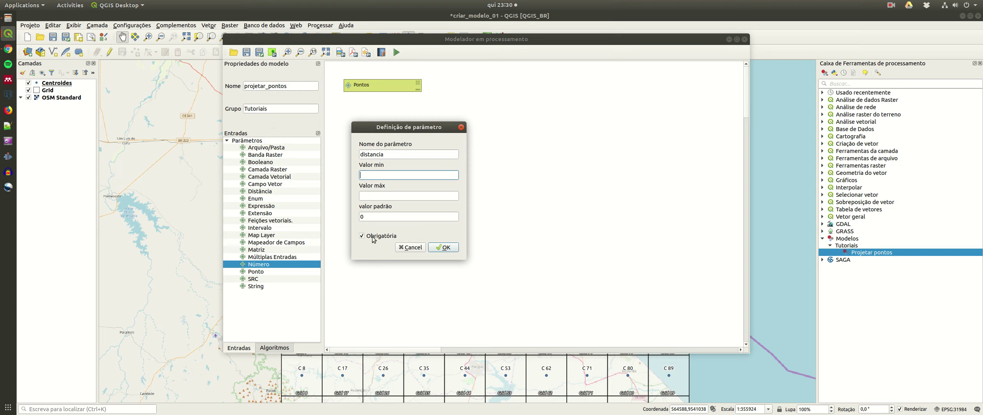
Confirm the distancia input and align its box beside the Pontos input on the canvas
{"action": "left_click", "coordinate": [442, 248]}
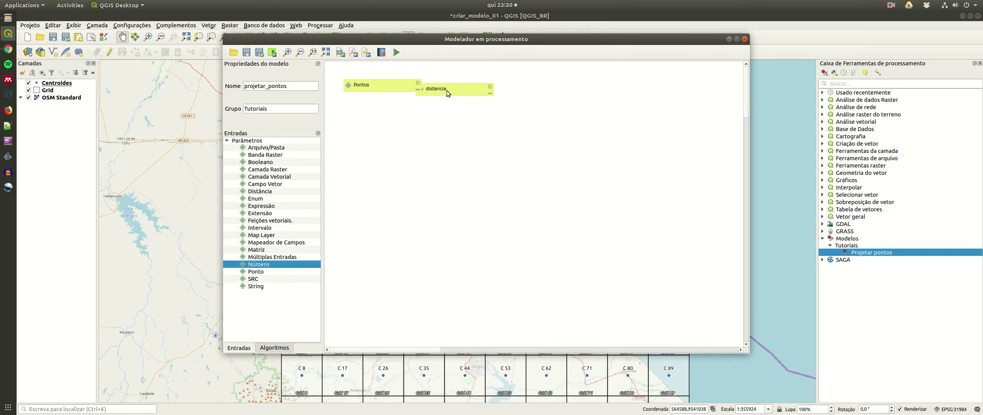
{"action": "left_click_drag", "start_coordinate": [447, 90], "coordinate": [473, 85]}
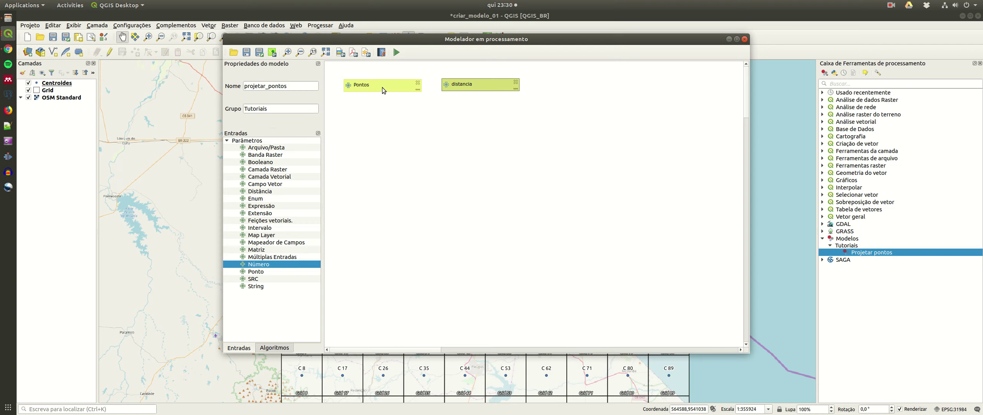
{"action": "left_click_drag", "start_coordinate": [464, 88], "coordinate": [464, 88]}
Search the model algorithms for "carte" and place Pontos do projeto (Cartesiano) on the canvas below the inputs
{"action": "left_click", "coordinate": [277, 348]}
{"action": "left_click", "coordinate": [277, 142]}
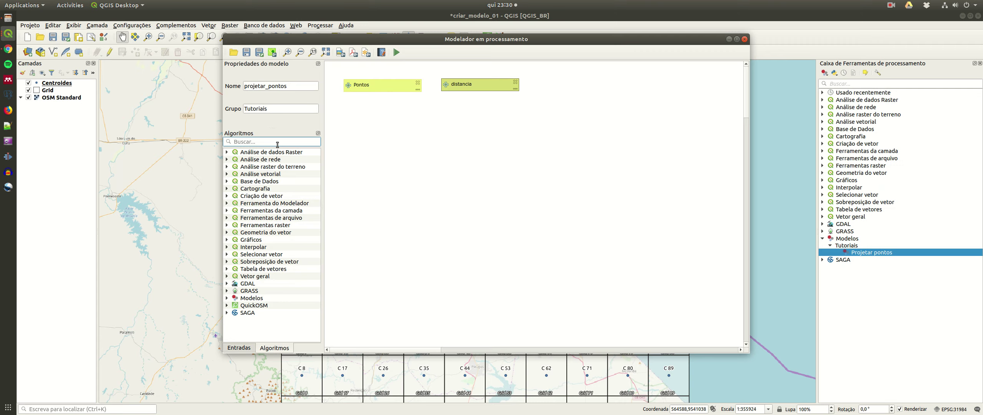
{"action": "type", "text": "pro"}
{"action": "key", "text": "BackSpace"}
{"action": "key", "text": "BackSpace"}
{"action": "key", "text": "BackSpace"}
{"action": "type", "text": "carte"}
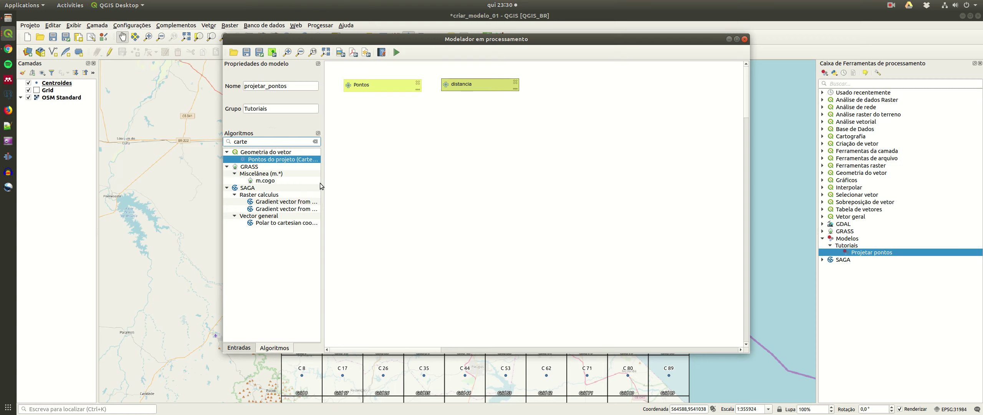
{"action": "left_click_drag", "start_coordinate": [322, 180], "coordinate": [352, 180]}
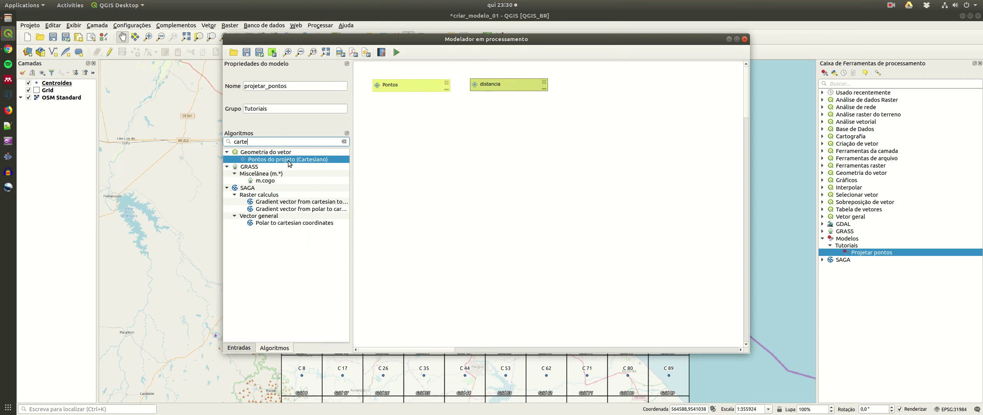
{"action": "left_click_drag", "start_coordinate": [289, 163], "coordinate": [428, 160]}
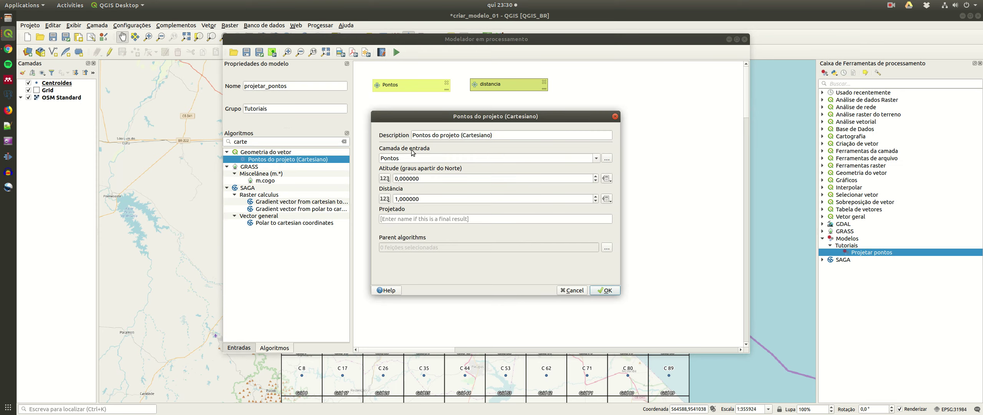
Set the description of the Pontos do projeto (Cartesiano) algorithm to ponto_norte
{"action": "left_click_drag", "start_coordinate": [421, 115], "coordinate": [451, 122]}
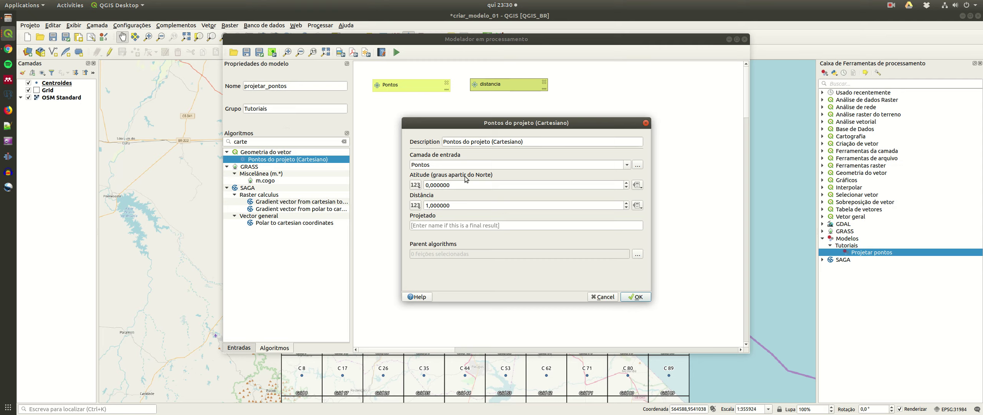
{"action": "left_click_drag", "start_coordinate": [524, 142], "coordinate": [392, 144]}
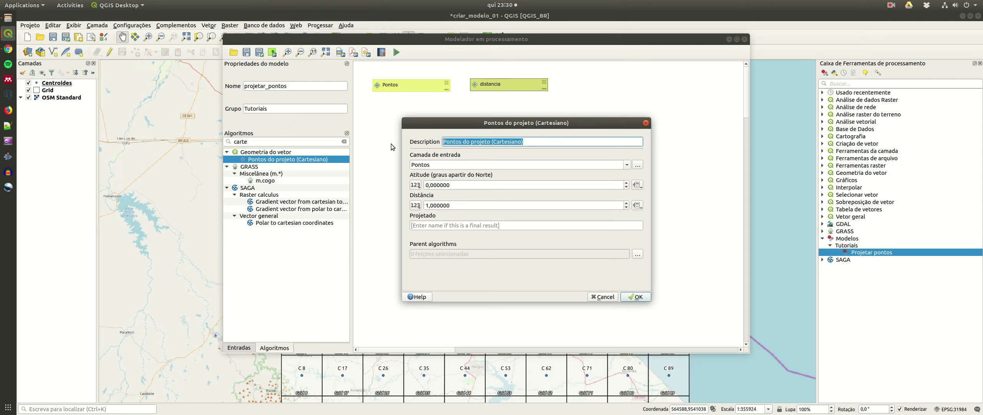
{"action": "type", "text": "pon"}
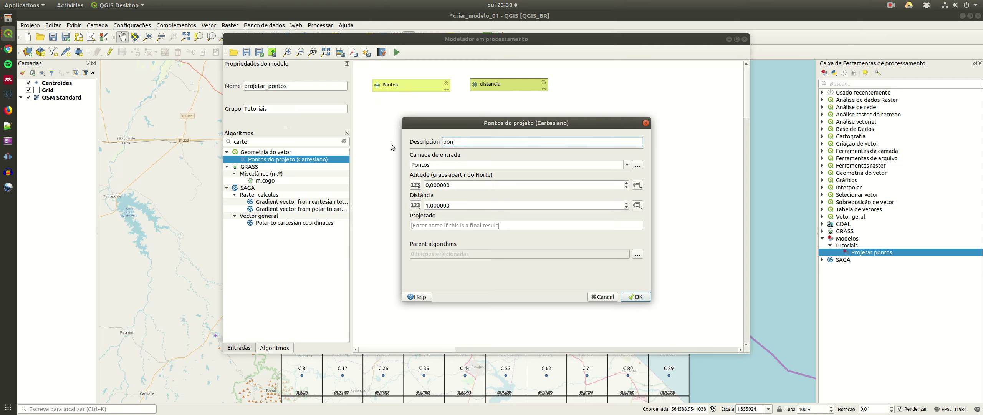
{"action": "type", "text": "to_nort"}
{"action": "left_click", "coordinate": [460, 186]}
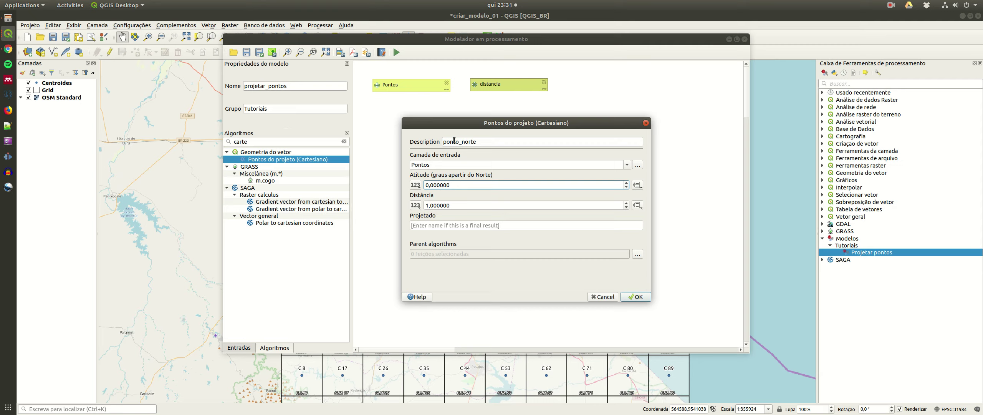
Link the distance of ponto_norte to the model input distancia, confirm it, and position its box just below the Pontos input
{"action": "left_click", "coordinate": [417, 206]}
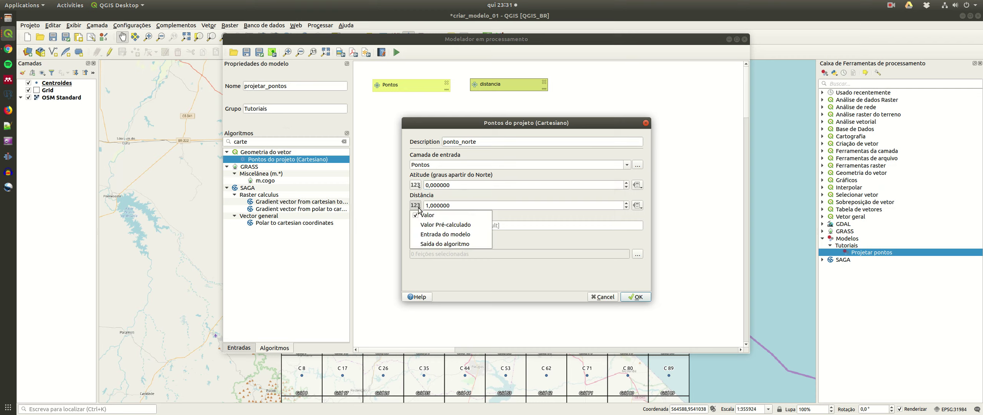
{"action": "left_click", "coordinate": [435, 235]}
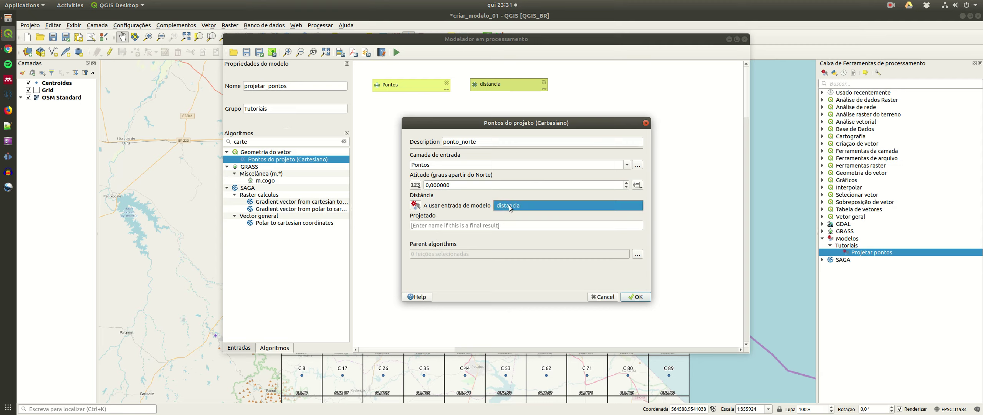
{"action": "left_click", "coordinate": [509, 205]}
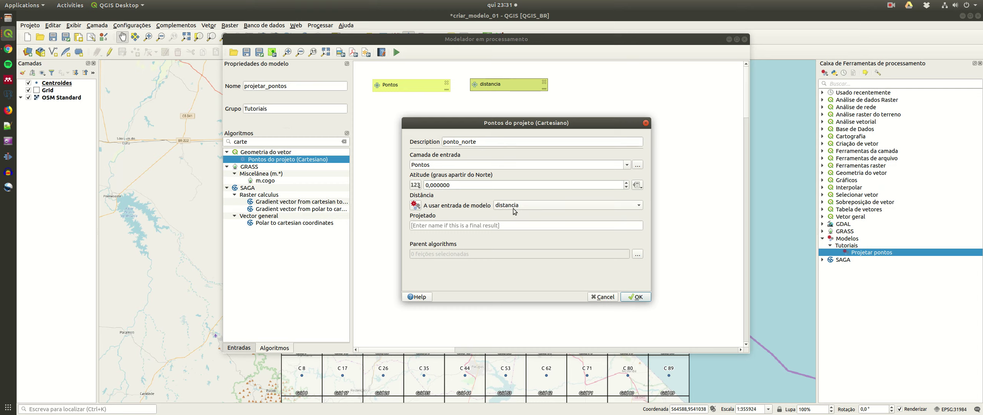
{"action": "left_click", "coordinate": [638, 296]}
{"action": "left_click_drag", "start_coordinate": [417, 159], "coordinate": [416, 133]}
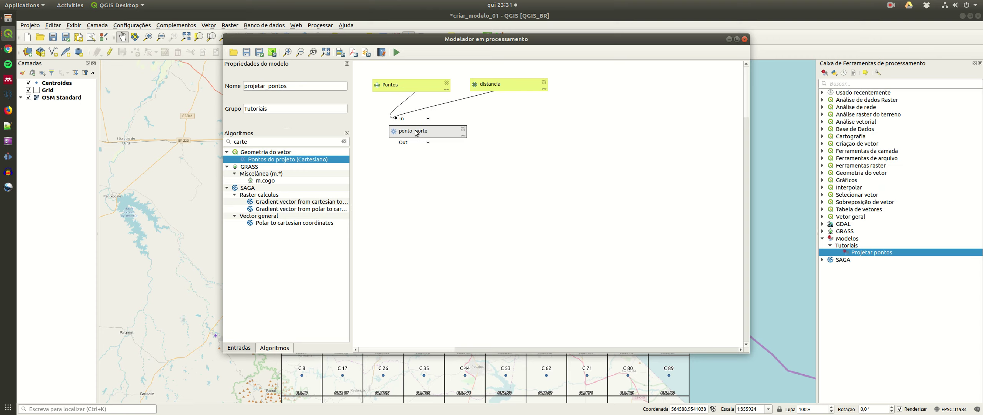
Add a second Pontos do projeto (Cartesiano) algorithm described as ponto_sul, with attitude 180 and distance from the model input distancia
{"action": "left_click_drag", "start_coordinate": [310, 159], "coordinate": [438, 187]}
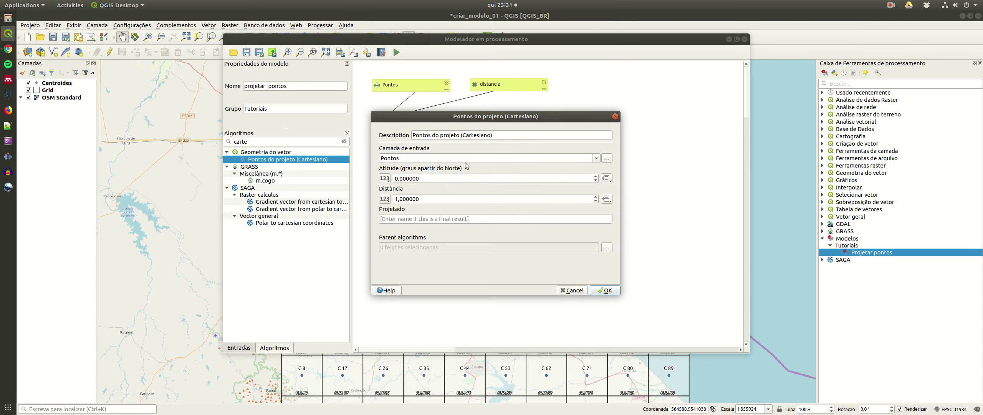
{"action": "triple_click", "coordinate": [444, 132]}
{"action": "type", "text": "ponto_sul"}
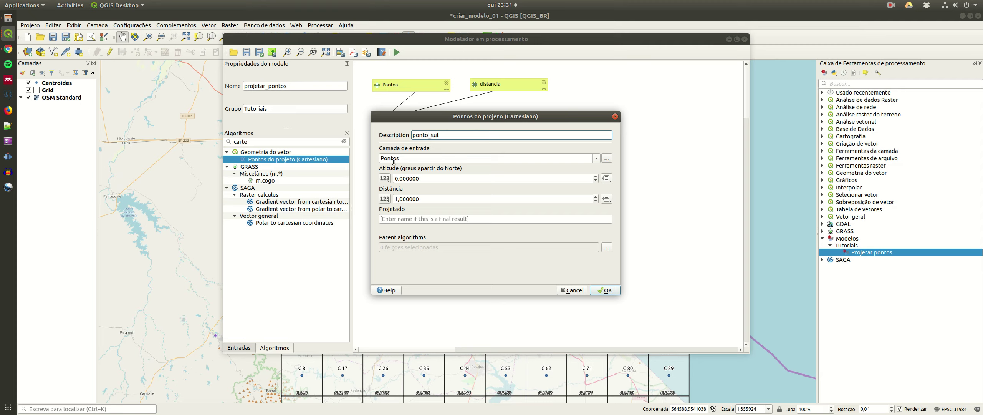
{"action": "left_click_drag", "start_coordinate": [431, 180], "coordinate": [380, 181]}
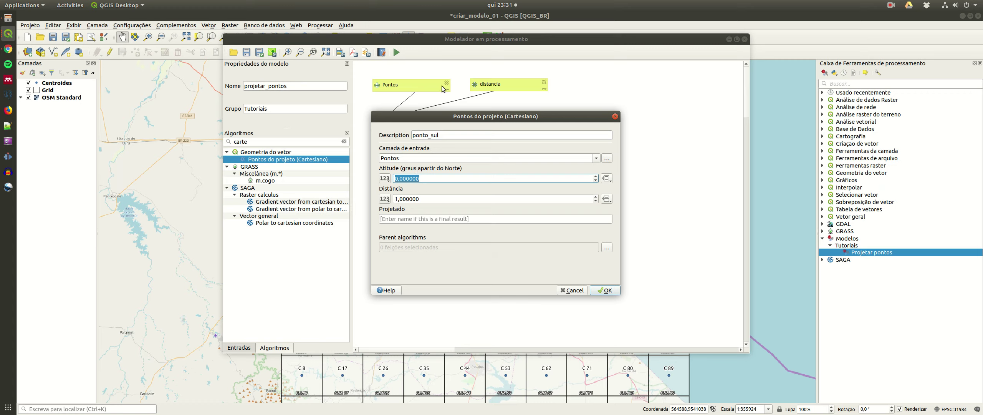
{"action": "type", "text": "180"}
{"action": "left_click", "coordinate": [451, 199]}
{"action": "left_click", "coordinate": [389, 201]}
{"action": "left_click", "coordinate": [409, 227]}
{"action": "left_click", "coordinate": [605, 290]}
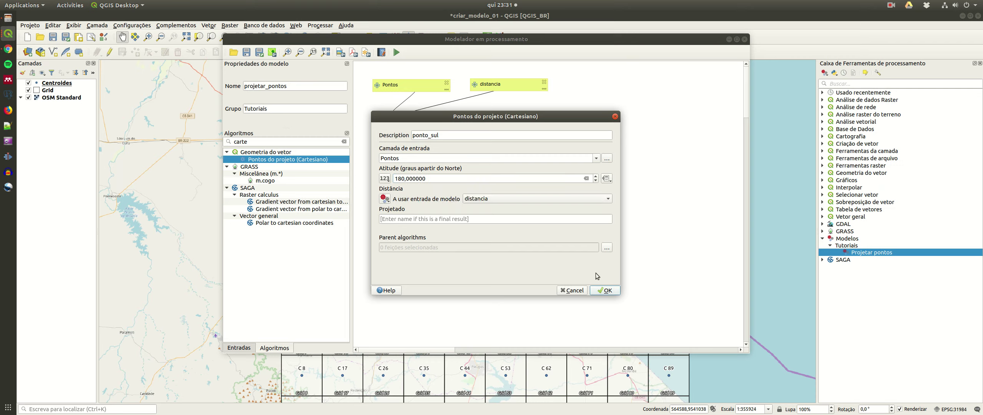
Add a third Pontos do projeto (Cartesiano) algorithm described as ponto_leste, with attitude 90 and distance from the model input distancia
{"action": "left_click_drag", "start_coordinate": [276, 161], "coordinate": [437, 170]}
{"action": "left_click_drag", "start_coordinate": [499, 135], "coordinate": [285, 123]}
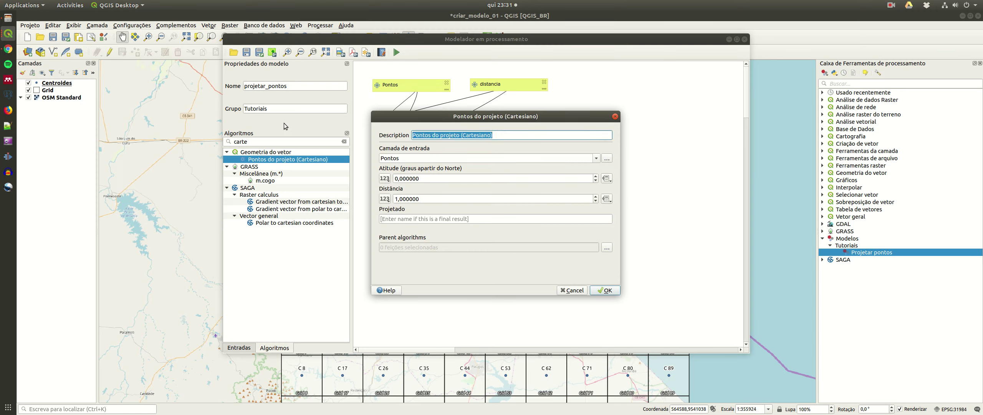
{"action": "type", "text": "ponto_leste"}
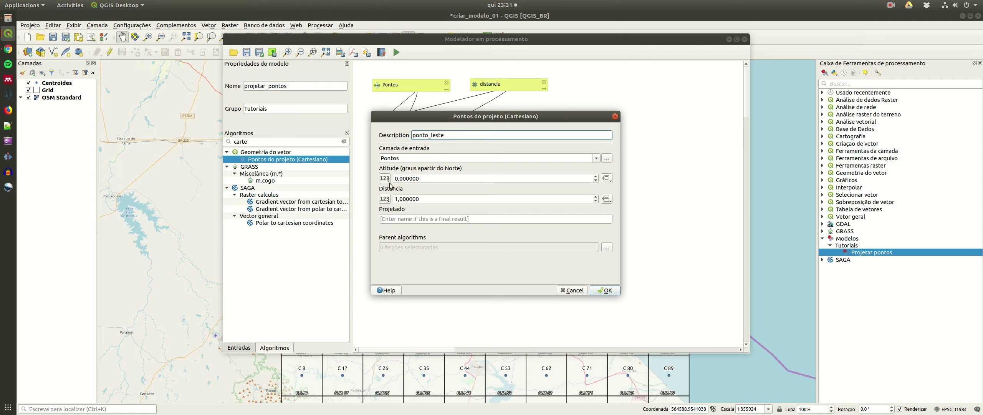
{"action": "double_click", "coordinate": [404, 178]}
{"action": "type", "text": "90"}
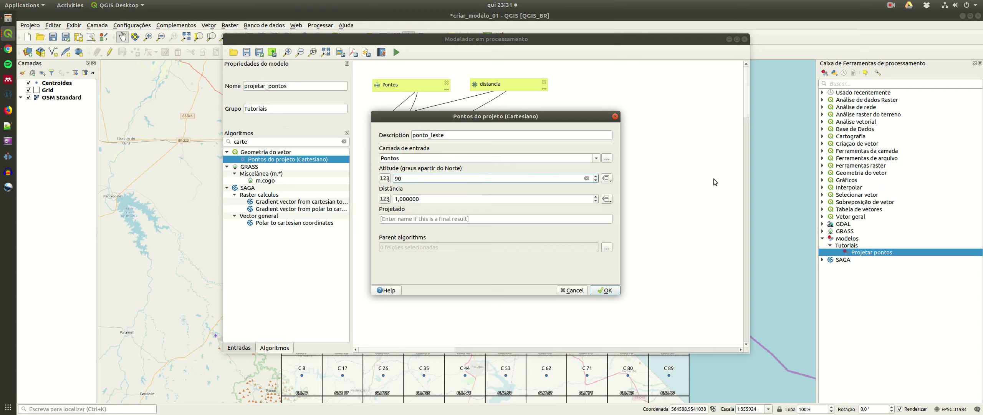
{"action": "left_click", "coordinate": [389, 200]}
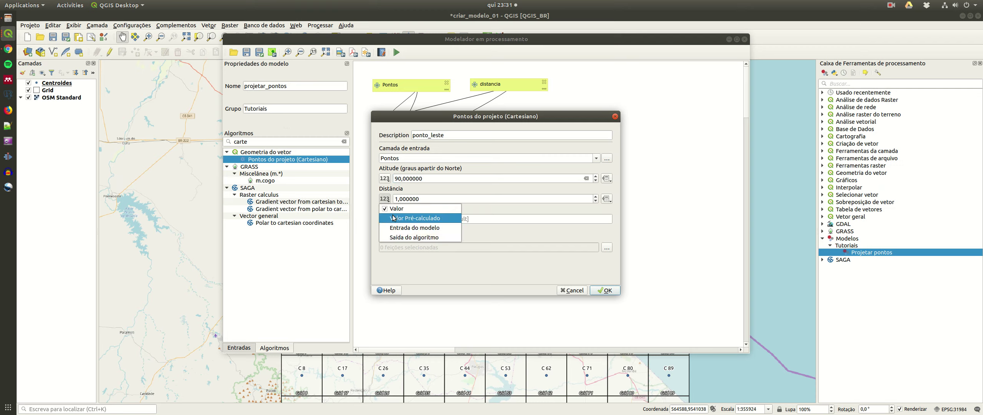
{"action": "left_click", "coordinate": [398, 228]}
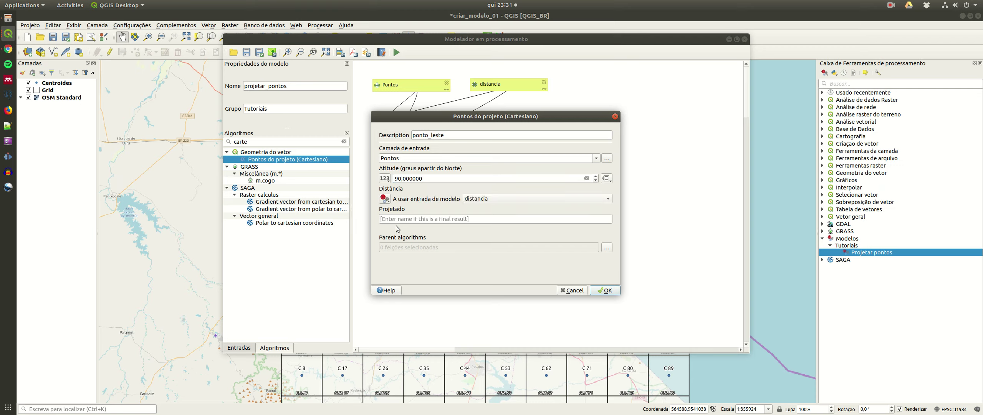
{"action": "left_click", "coordinate": [593, 292]}
Add a fourth Pontos do projeto (Cartesiano) algorithm described as ponto_oeste, attitude 270, distance from input distancia, and stack the ponto_leste and ponto_oeste boxes below distancia
{"action": "left_click_drag", "start_coordinate": [286, 159], "coordinate": [429, 194]}
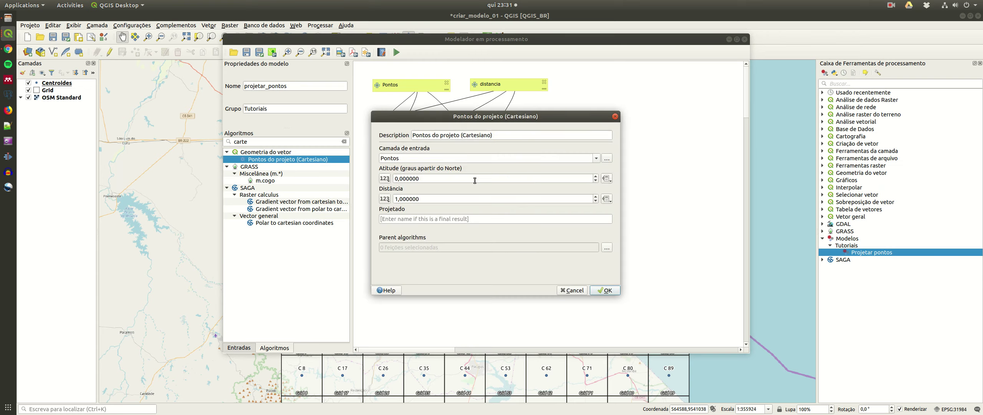
{"action": "triple_click", "coordinate": [521, 135]}
{"action": "type", "text": "p"}
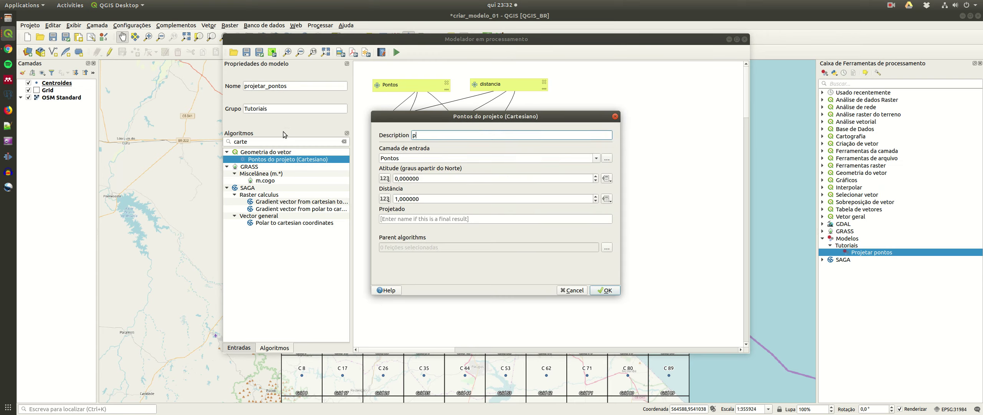
{"action": "type", "text": "onto_oeste"}
{"action": "triple_click", "coordinate": [411, 178]}
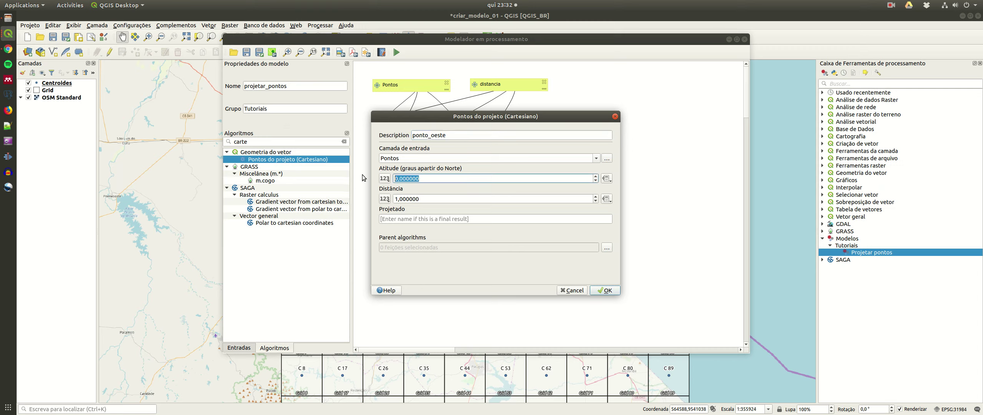
{"action": "type", "text": "270"}
{"action": "left_click", "coordinate": [434, 199]}
{"action": "left_click", "coordinate": [384, 198]}
{"action": "left_click", "coordinate": [404, 228]}
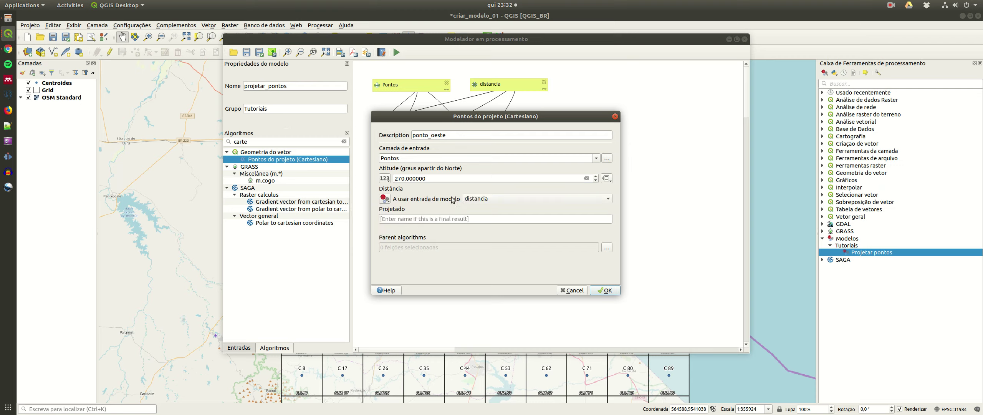
{"action": "left_click", "coordinate": [603, 291]}
{"action": "left_click_drag", "start_coordinate": [529, 158], "coordinate": [543, 131]}
{"action": "left_click_drag", "start_coordinate": [481, 201], "coordinate": [539, 173]}
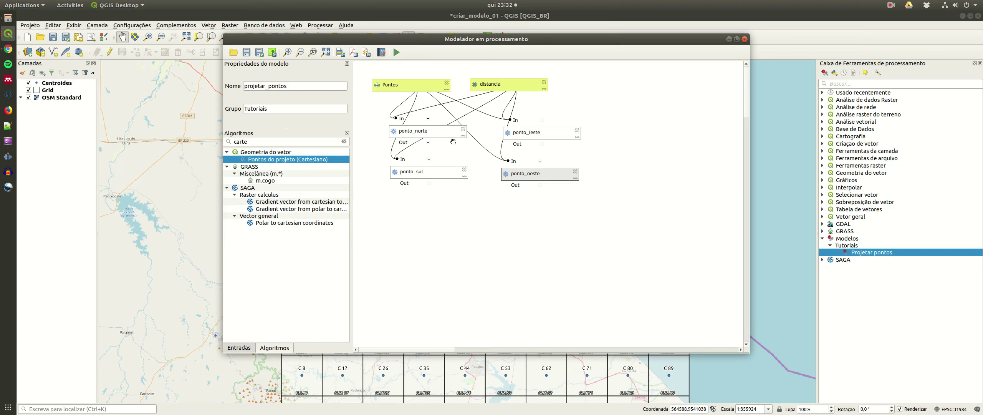
Add the Mesclar camadas vetoriais algorithm with the Projetado outputs of ponto_leste, ponto_norte, ponto_oeste and ponto_sul as its input layers
{"action": "left_click", "coordinate": [288, 141]}
{"action": "type", "text": "merge"}
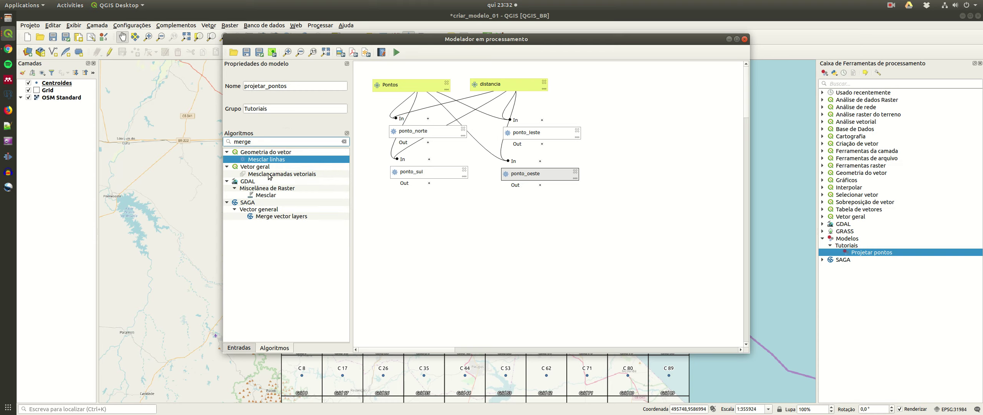
{"action": "left_click", "coordinate": [270, 175]}
{"action": "left_click_drag", "start_coordinate": [268, 176], "coordinate": [445, 243]}
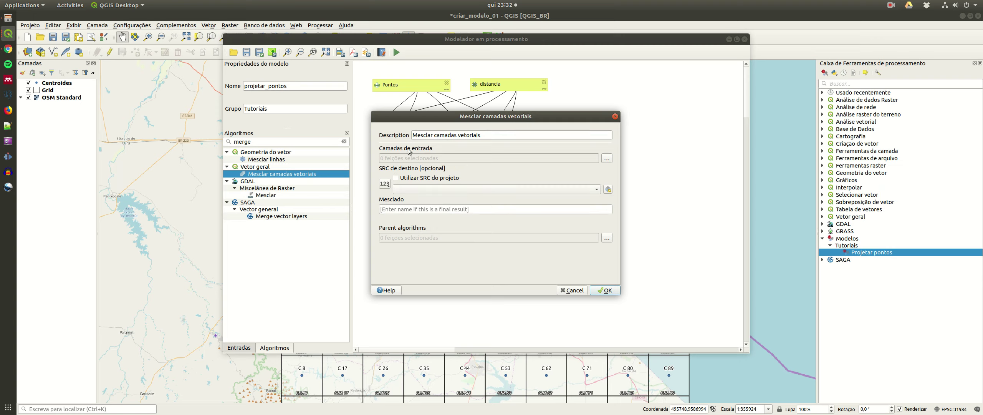
{"action": "left_click", "coordinate": [609, 159]}
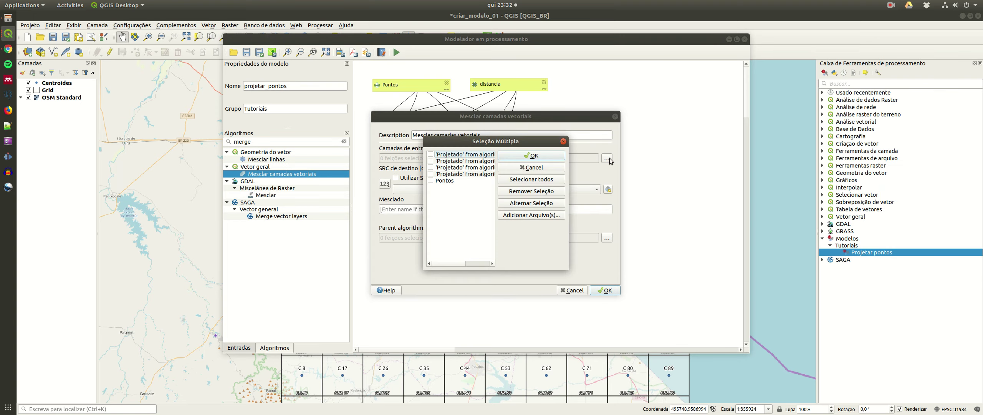
{"action": "left_click_drag", "start_coordinate": [567, 166], "coordinate": [680, 167]}
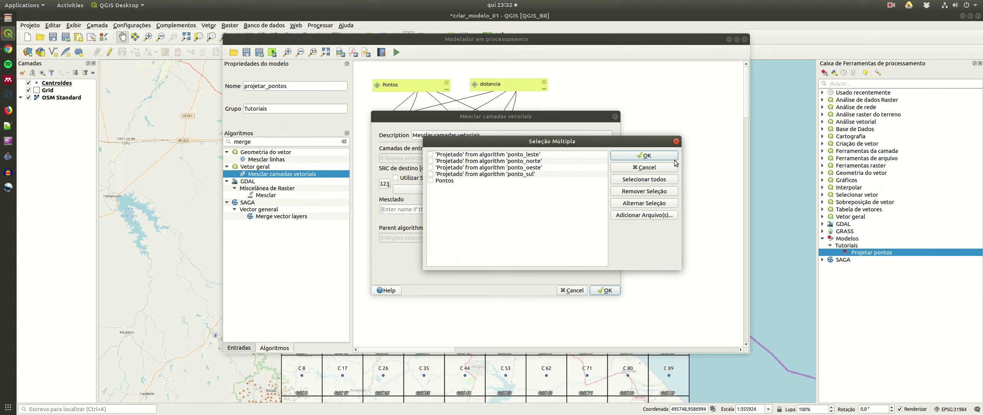
{"action": "left_click", "coordinate": [430, 154]}
{"action": "left_click", "coordinate": [430, 160]}
{"action": "left_click", "coordinate": [431, 167]}
{"action": "left_click", "coordinate": [431, 174]}
{"action": "left_click", "coordinate": [645, 156]}
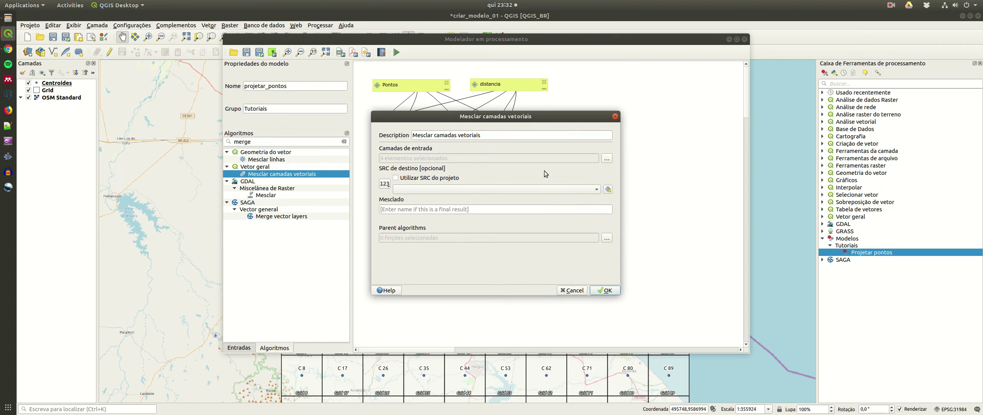
Set the merge's destination CRS to the project CRS (EPSG:31984 - SIRGAS 2000 / UTM zone 24S) and name its final output pontos
{"action": "left_click", "coordinate": [425, 189]}
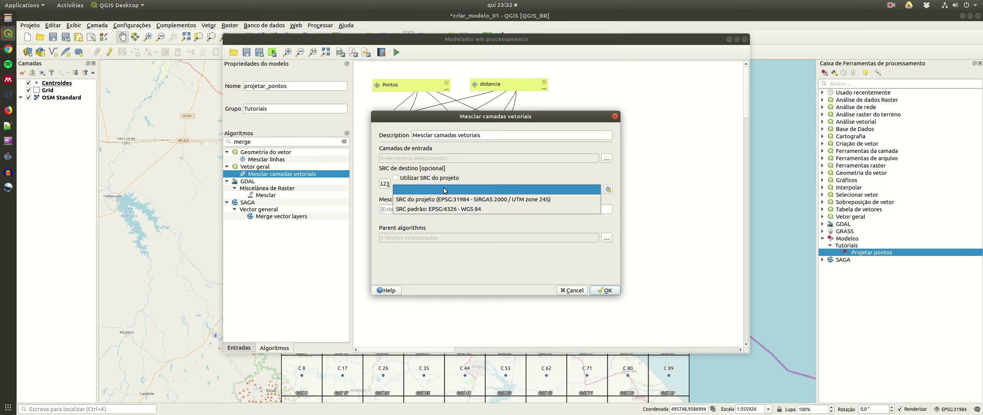
{"action": "left_click", "coordinate": [453, 200]}
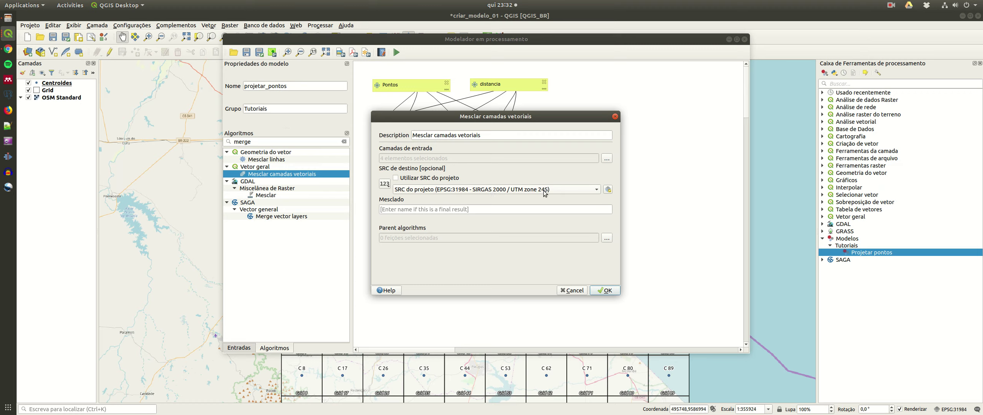
{"action": "left_click", "coordinate": [456, 209]}
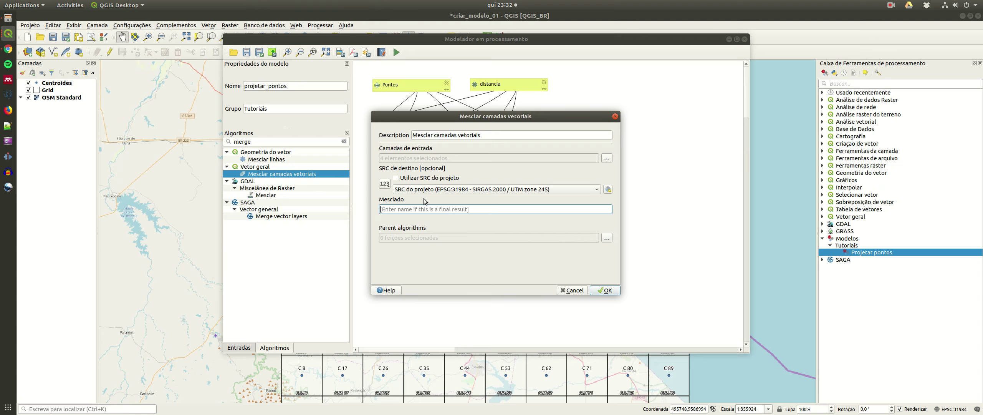
{"action": "left_click_drag", "start_coordinate": [449, 118], "coordinate": [506, 176]}
{"action": "left_click", "coordinate": [457, 264]}
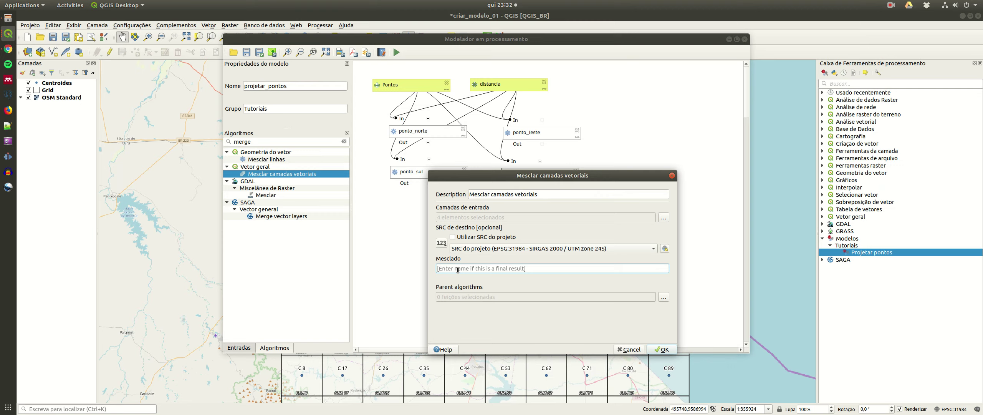
{"action": "type", "text": "pont"}
{"action": "left_click", "coordinate": [661, 349]}
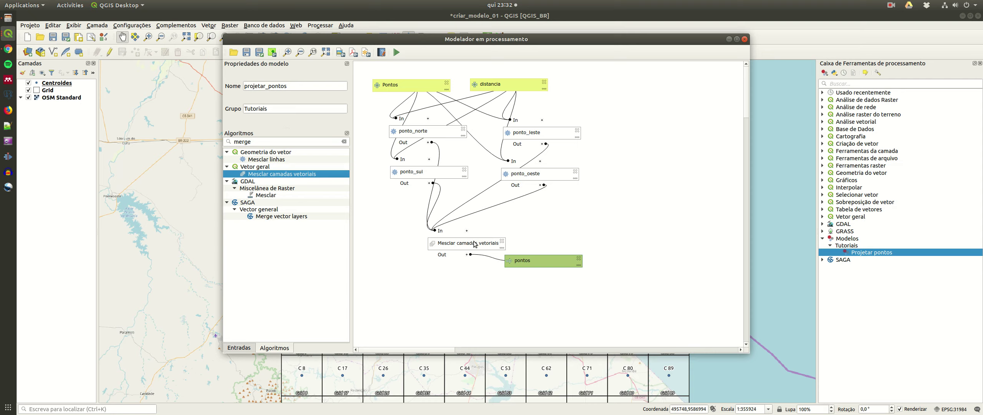
Rearrange the four ponto boxes into two separated columns and centre the Mesclar camadas vetoriais box just below them
{"action": "left_click_drag", "start_coordinate": [476, 244], "coordinate": [503, 229]}
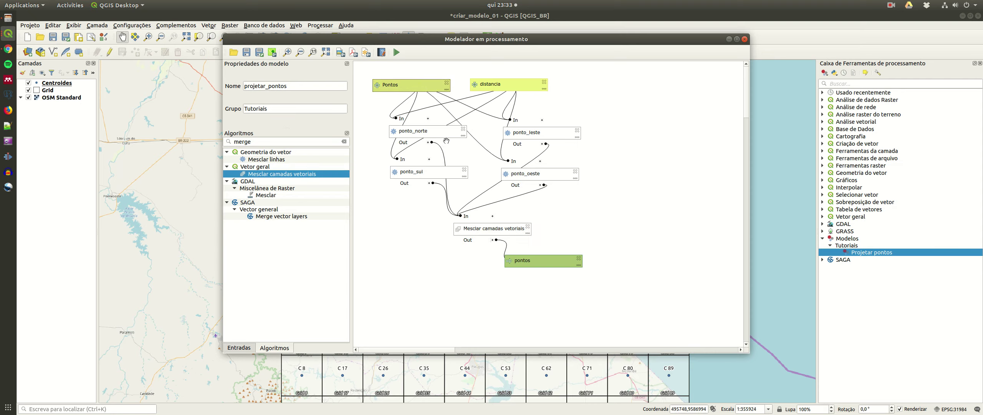
{"action": "left_click_drag", "start_coordinate": [442, 132], "coordinate": [425, 132]}
{"action": "left_click_drag", "start_coordinate": [534, 134], "coordinate": [537, 130]}
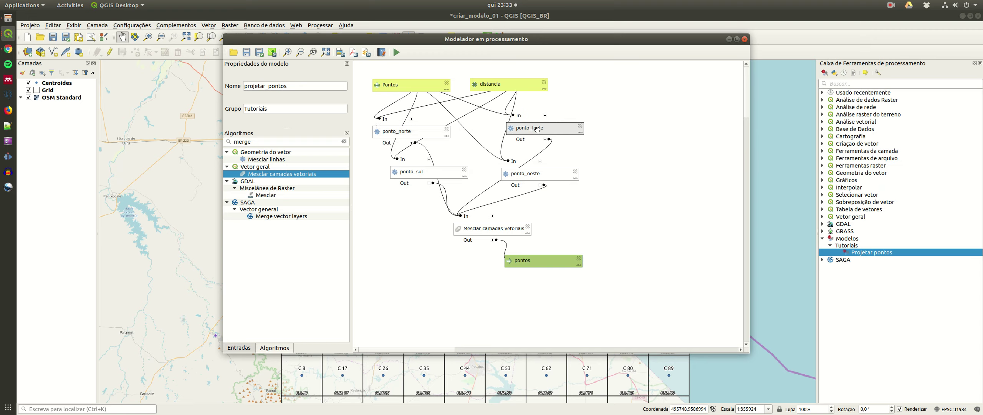
{"action": "left_click_drag", "start_coordinate": [440, 168], "coordinate": [423, 166]}
{"action": "left_click_drag", "start_coordinate": [528, 175], "coordinate": [548, 174]}
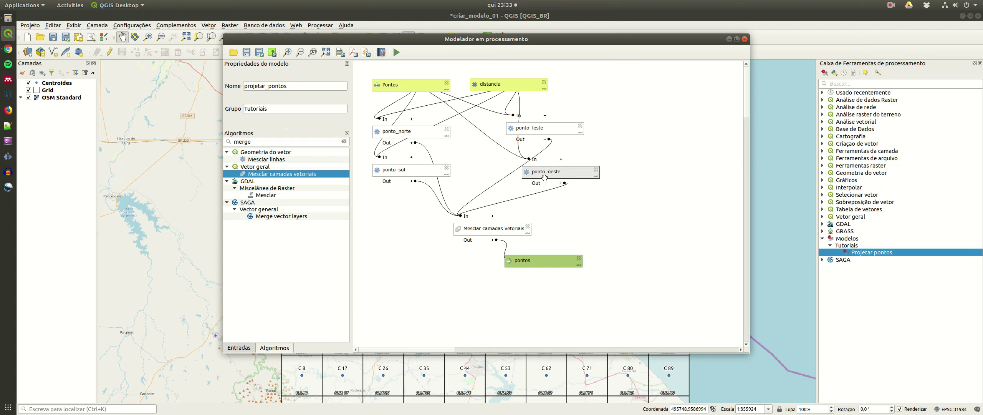
{"action": "left_click_drag", "start_coordinate": [498, 227], "coordinate": [498, 208]}
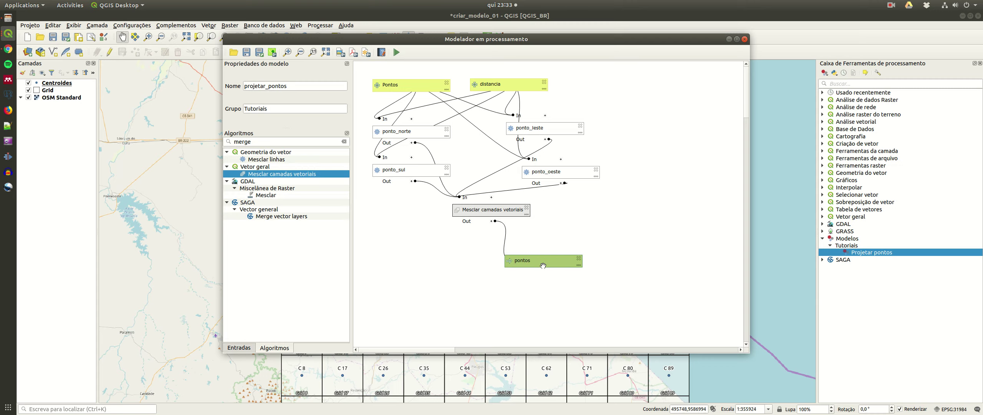
Save the model as deslocar_pontos_v2.model3 and expand the Tutoriais group under Modelos in the processing toolbox
{"action": "left_click", "coordinate": [248, 53]}
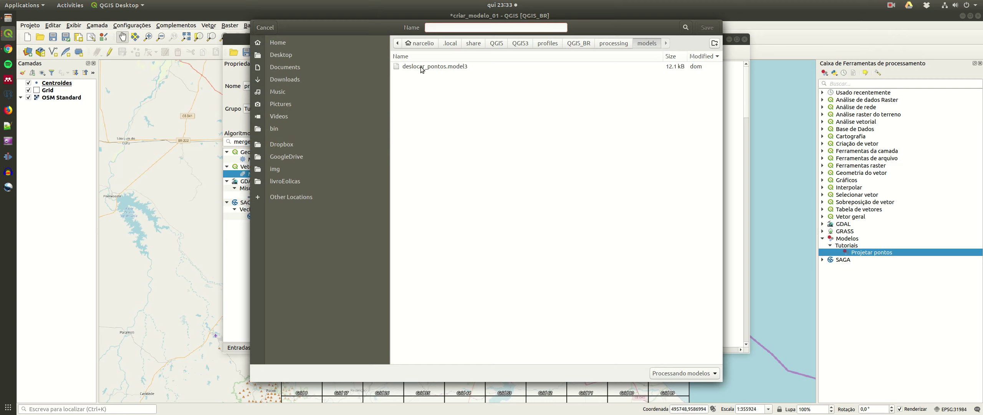
{"action": "left_click", "coordinate": [442, 68]}
{"action": "left_click", "coordinate": [469, 28]}
{"action": "type", "text": "_pontos_v2.model3"}
{"action": "left_click", "coordinate": [705, 27]}
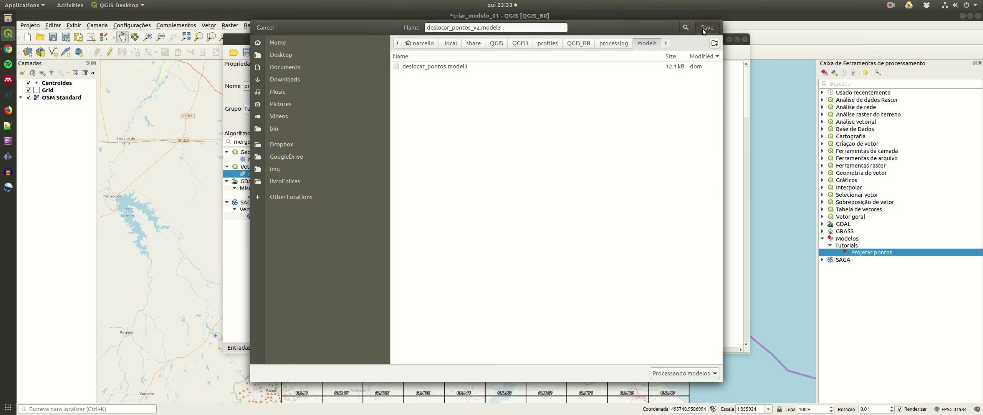
{"action": "left_click", "coordinate": [823, 238]}
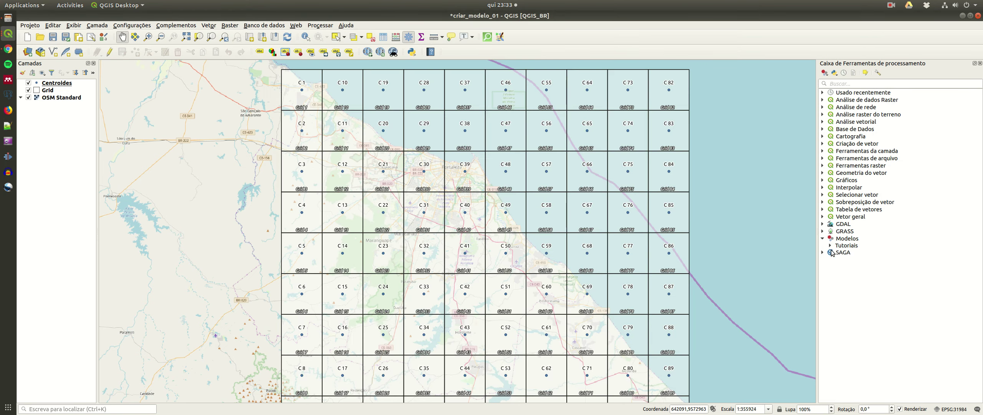
{"action": "left_click", "coordinate": [831, 245]}
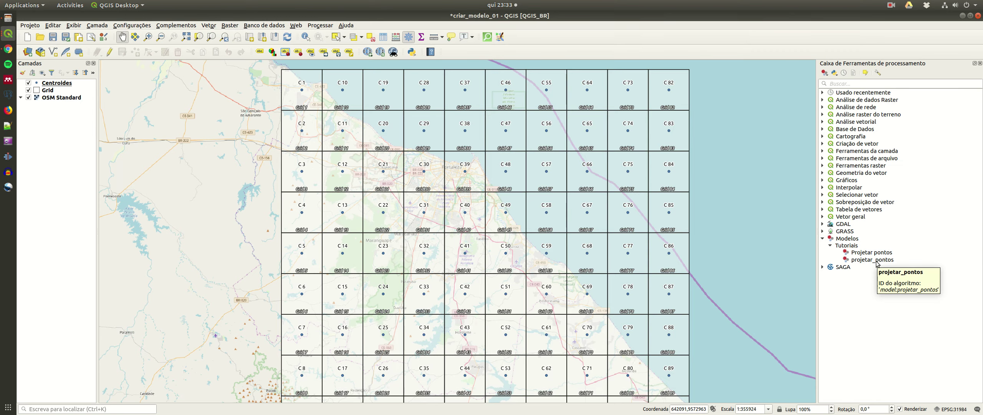
Run the projetar_pontos model from the modeler on the Centroides layer with distancia 2000, outputting to a temporary layer
{"action": "left_click", "coordinate": [8, 34]}
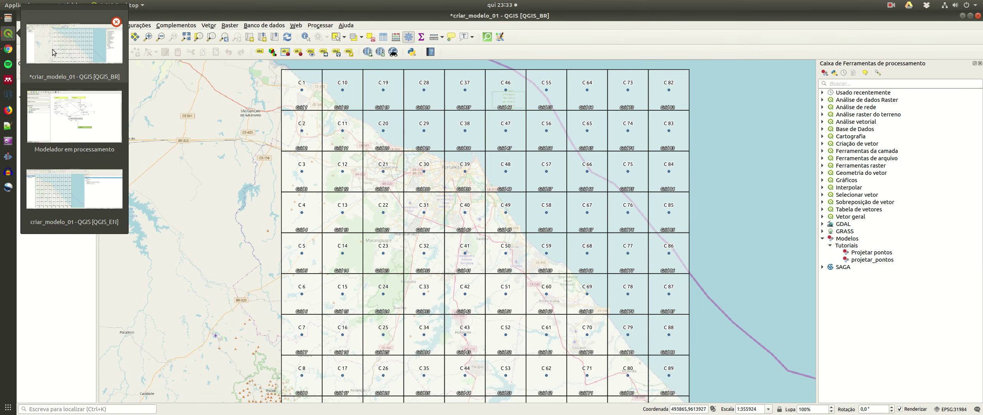
{"action": "left_click", "coordinate": [90, 137]}
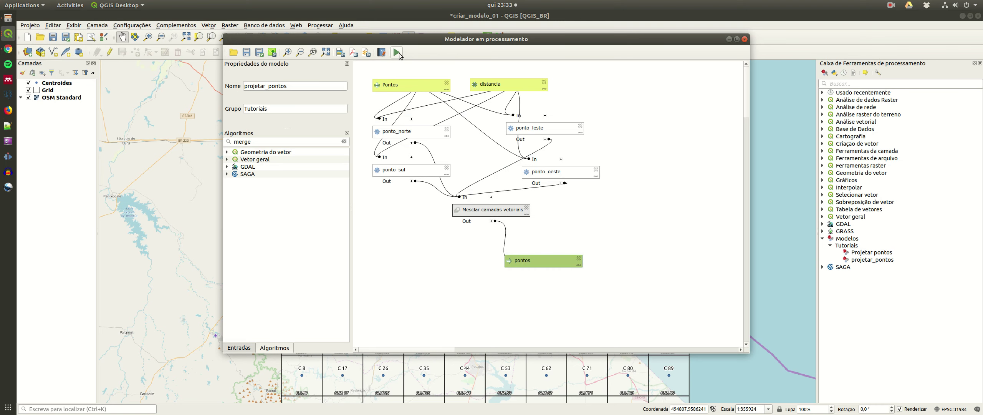
{"action": "left_click", "coordinate": [398, 53]}
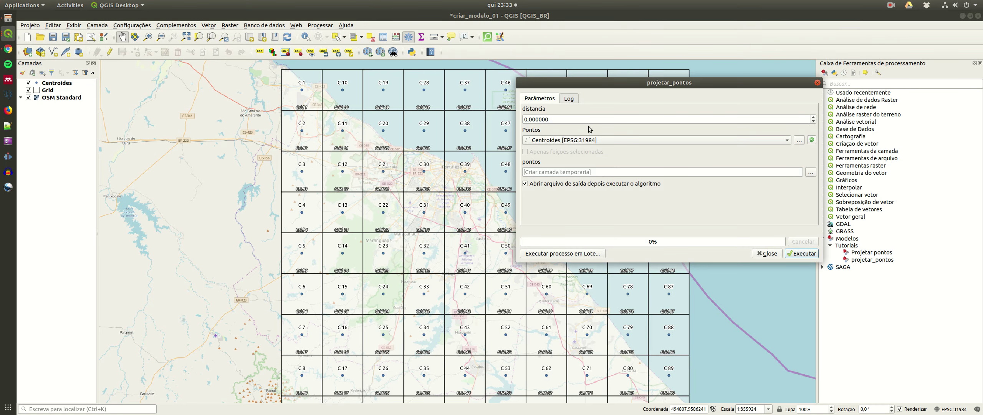
{"action": "type", "text": "2"}
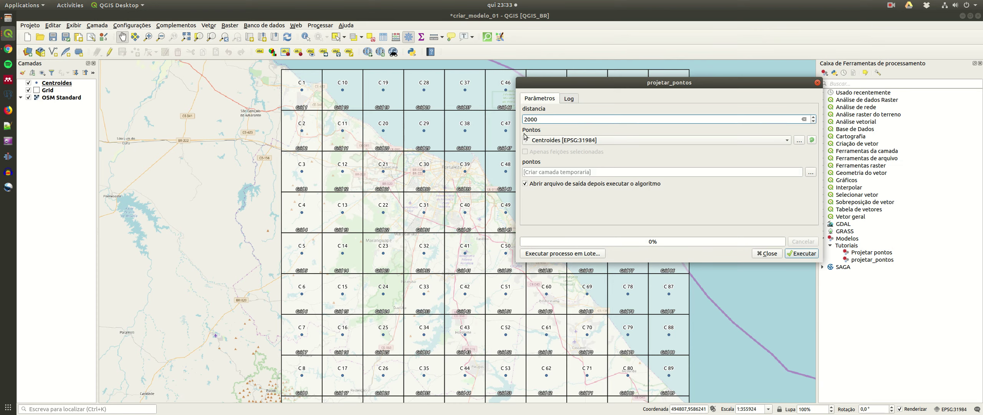
{"action": "left_click", "coordinate": [807, 253]}
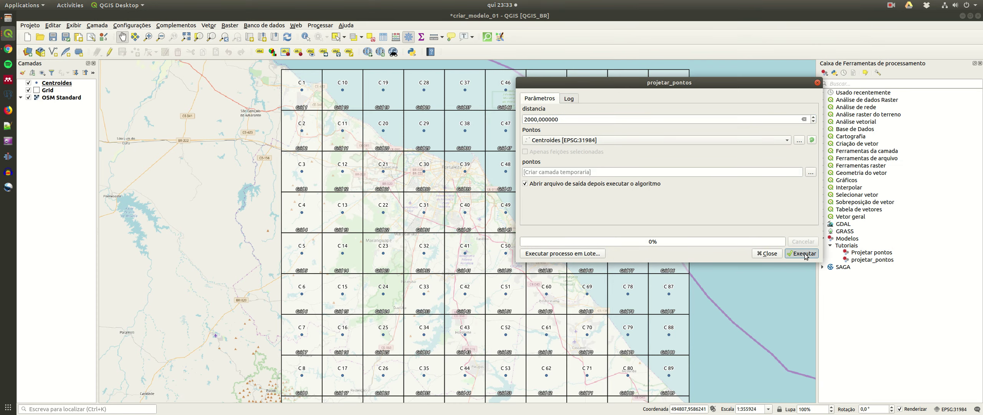
{"action": "left_click", "coordinate": [767, 253]}
Examine the placement of the projected points around the centroids across the grid cells on the map
{"action": "scroll", "coordinate": [510, 171], "scroll_direction": "up", "scroll_amount": 1}
{"action": "left_click_drag", "start_coordinate": [526, 148], "coordinate": [496, 165]}
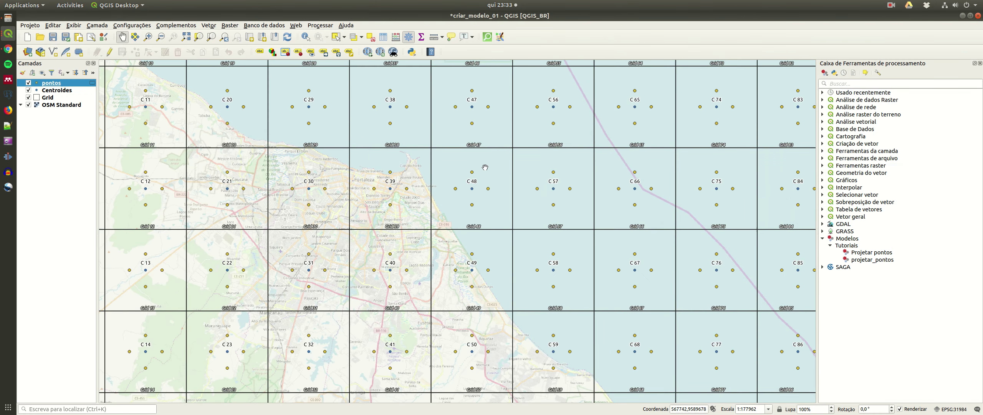
{"action": "left_click_drag", "start_coordinate": [495, 167], "coordinate": [487, 170]}
{"action": "scroll", "coordinate": [634, 185], "scroll_direction": "down", "scroll_amount": 1}
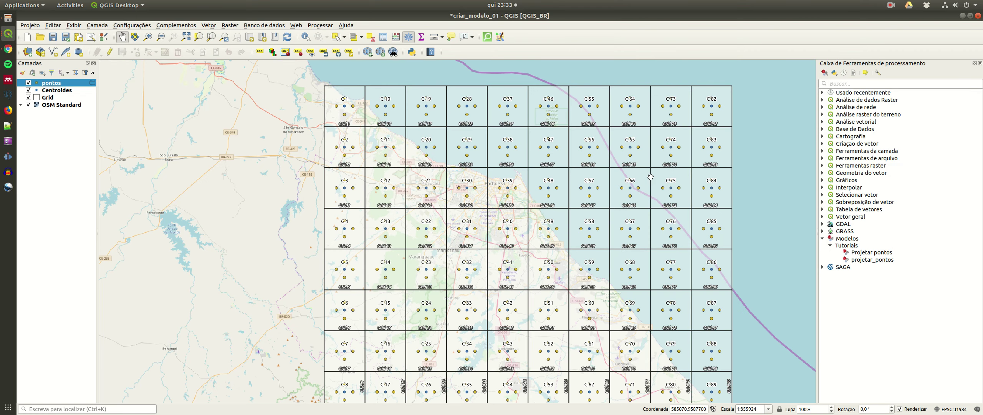
{"action": "left_click_drag", "start_coordinate": [521, 141], "coordinate": [507, 128]}
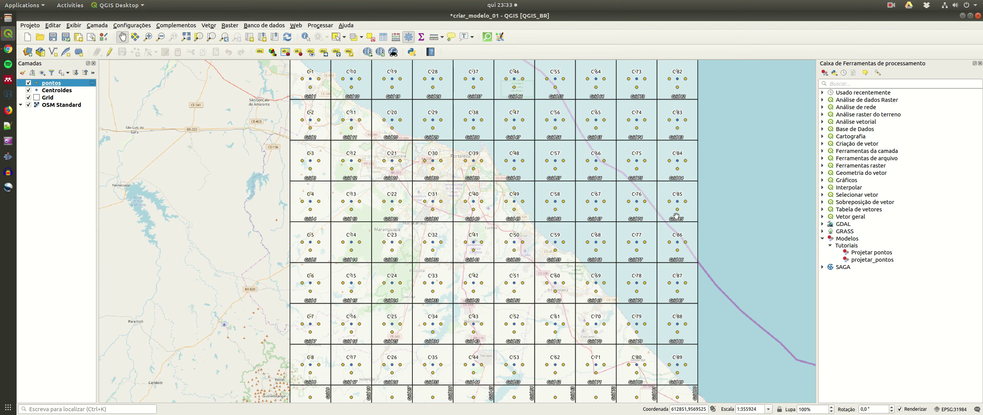
{"action": "left_click_drag", "start_coordinate": [629, 159], "coordinate": [624, 186]}
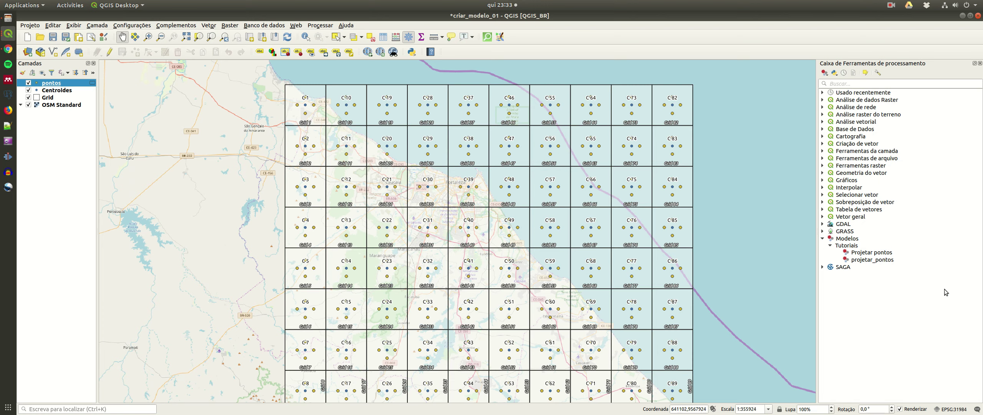
{"action": "left_click_drag", "start_coordinate": [581, 282], "coordinate": [593, 241]}
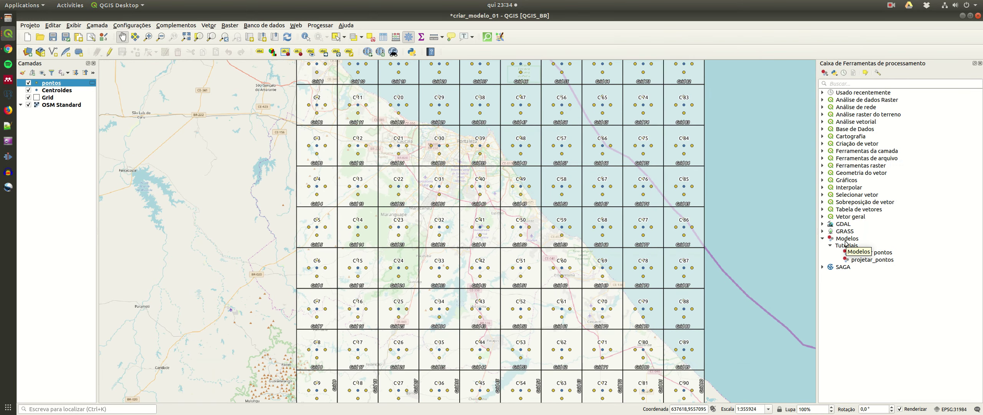
{"action": "left_click_drag", "start_coordinate": [589, 183], "coordinate": [586, 196]}
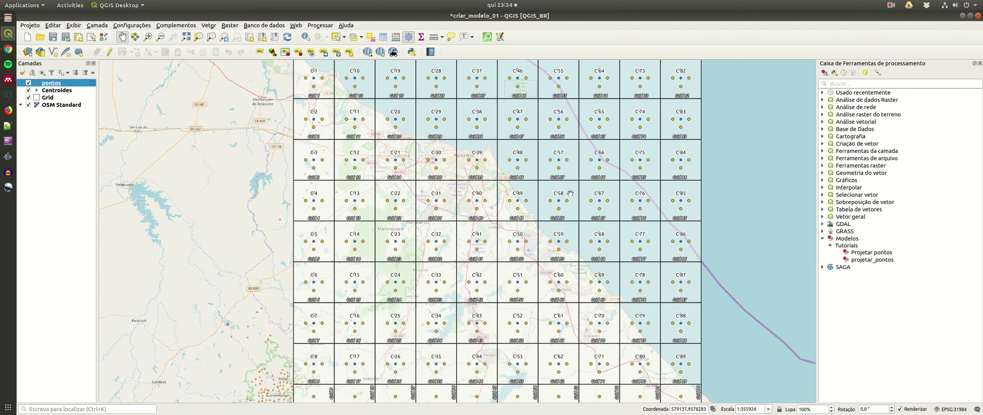
{"action": "left_click_drag", "start_coordinate": [567, 195], "coordinate": [563, 207]}
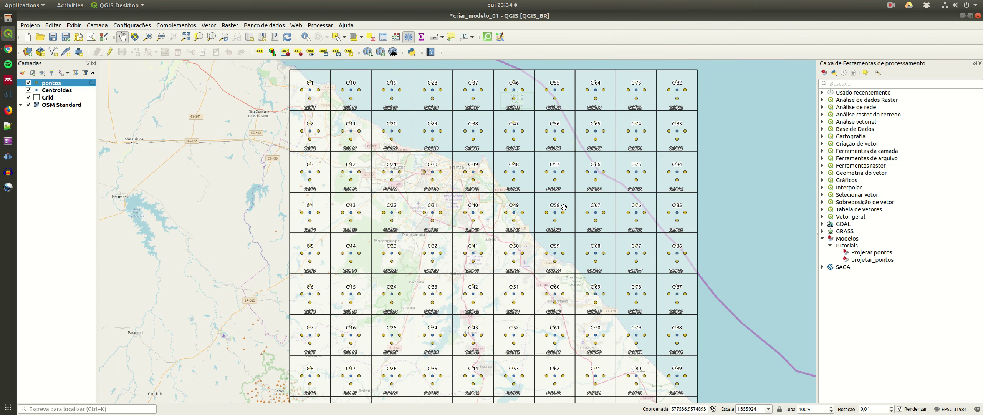